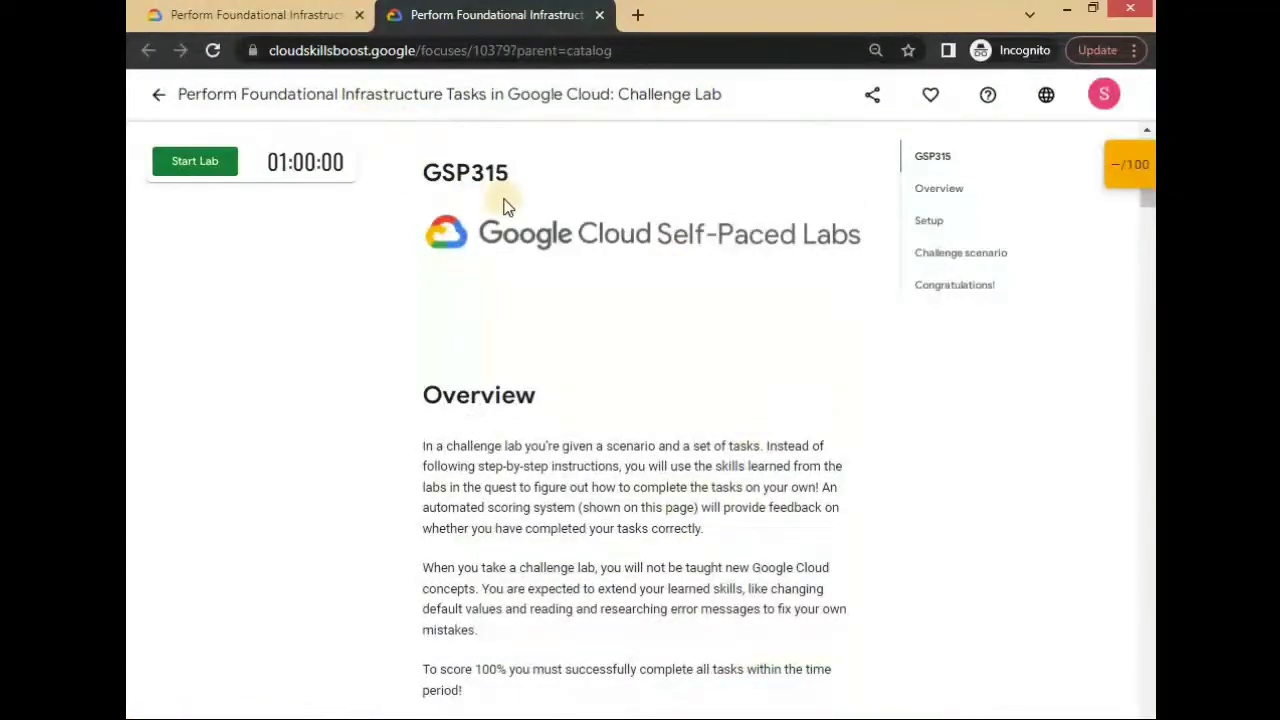
- Start the GSP315 challenge lab and open the Google Cloud Console sign-in page
{"action": "scroll", "coordinate": [520, 240], "scroll_direction": "down", "scroll_amount": 10}
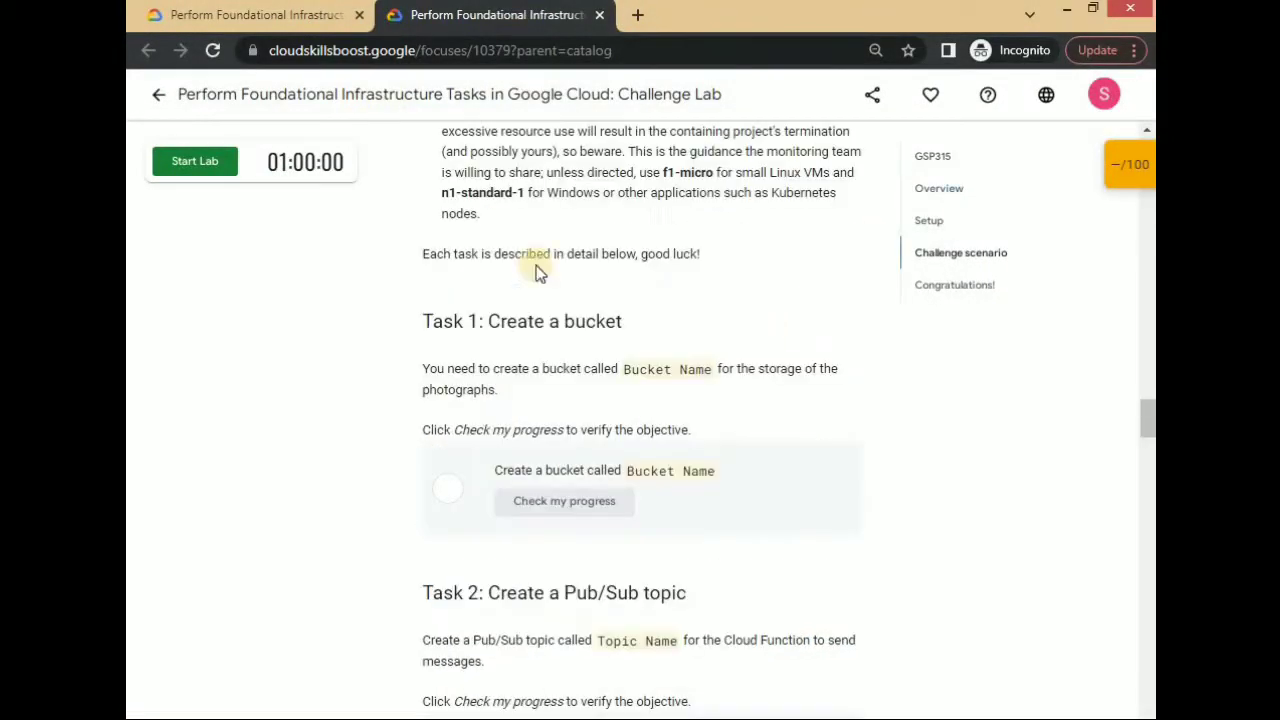
{"action": "left_click", "coordinate": [172, 162]}
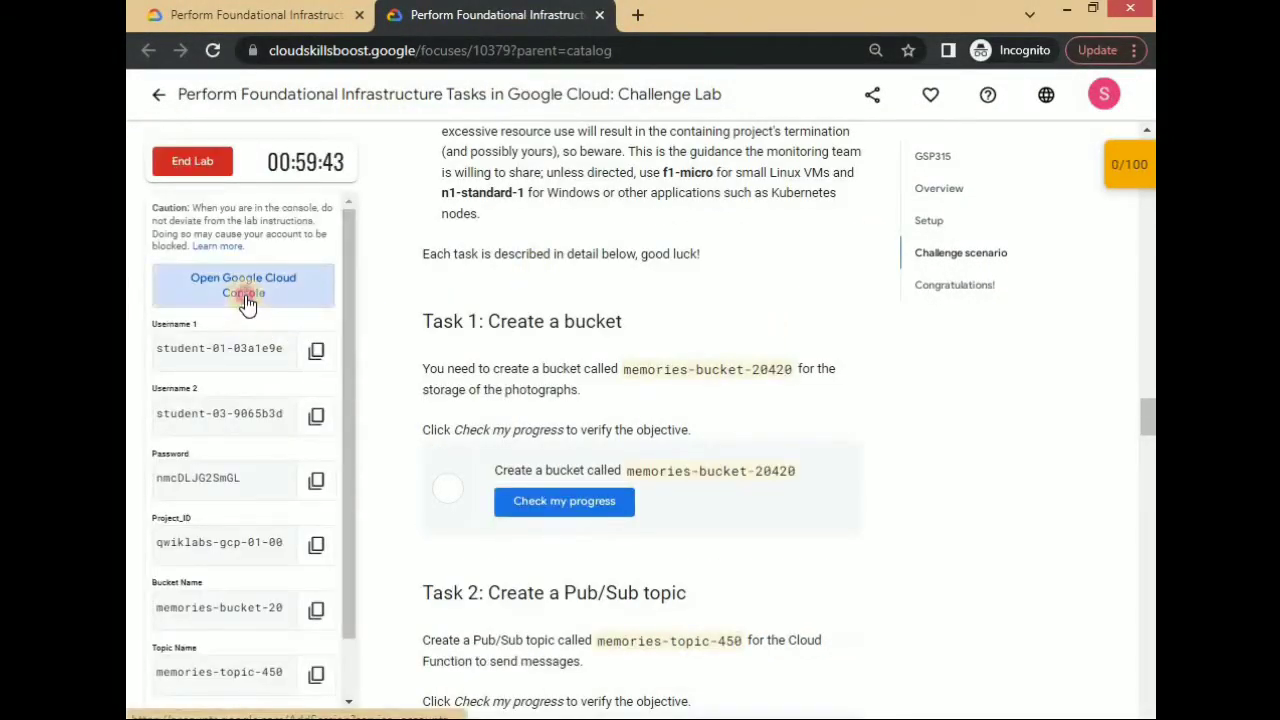
{"action": "left_click", "coordinate": [246, 285]}
{"action": "left_click", "coordinate": [466, 14]}
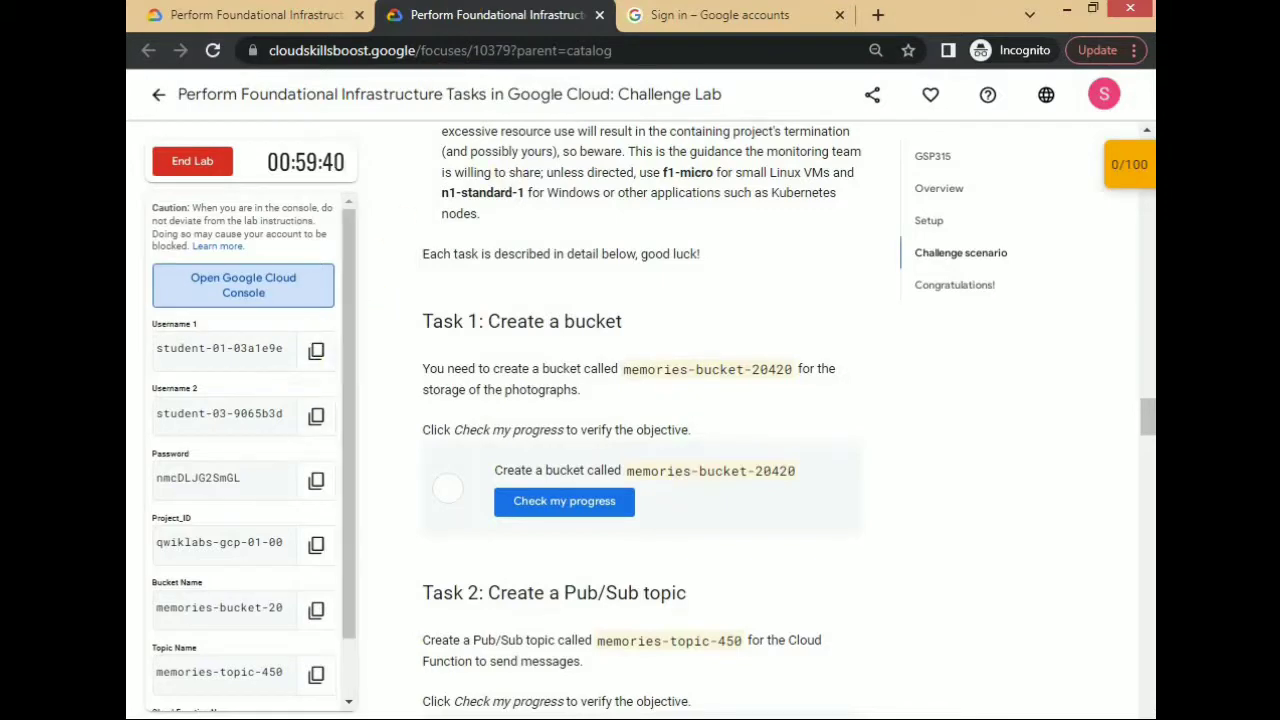
{"action": "left_click", "coordinate": [665, 13]}
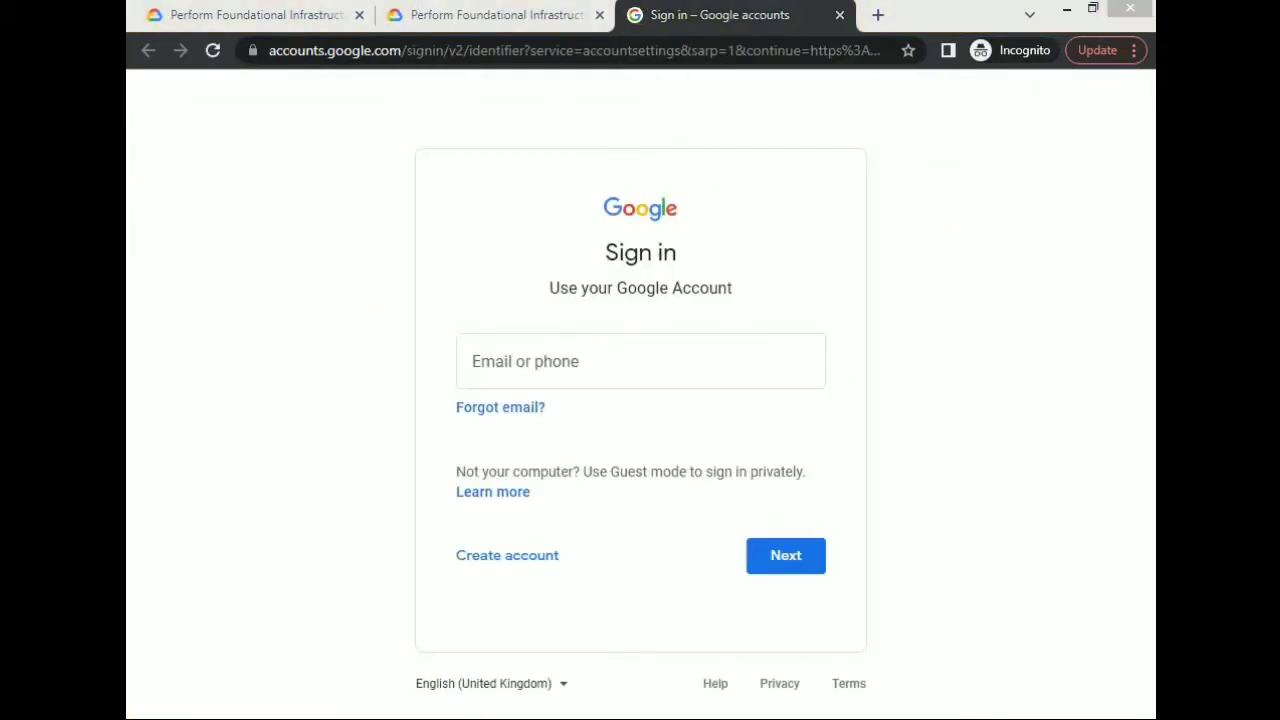
- Copy the Username 1 credential from the lab details and submit it as the Google sign-in e-mail
{"action": "left_click", "coordinate": [556, 14]}
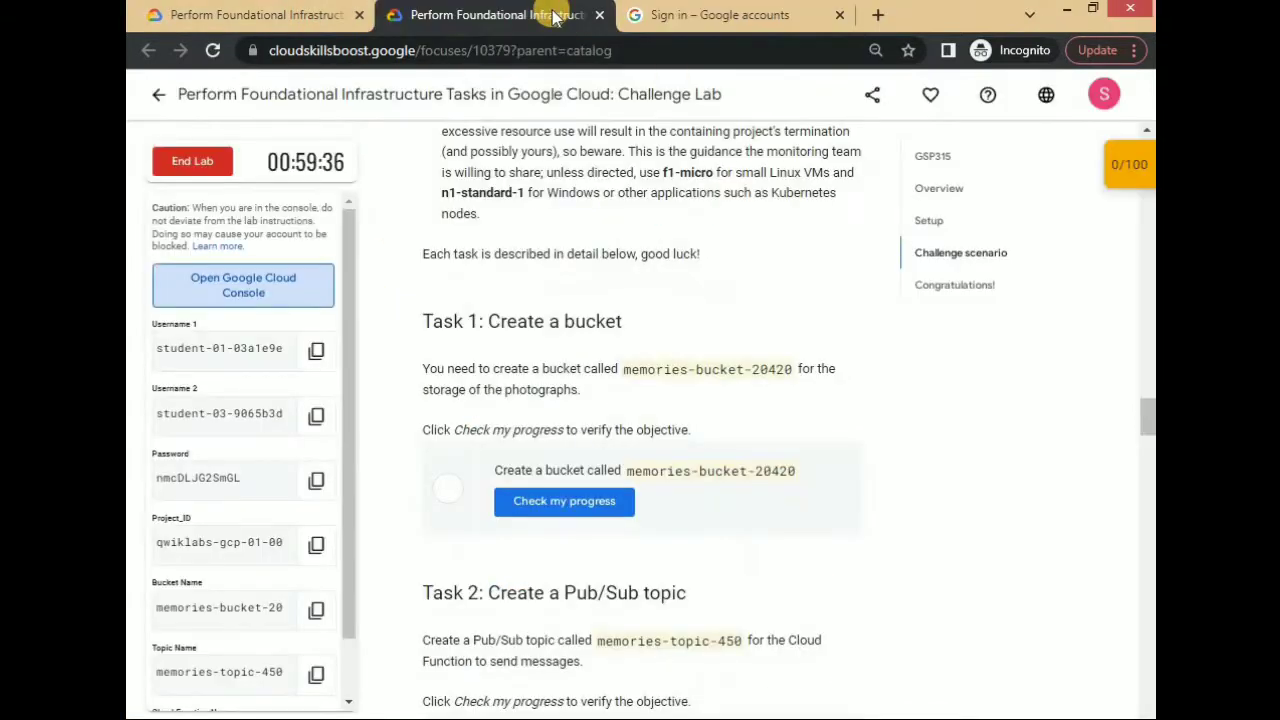
{"action": "left_click", "coordinate": [316, 350]}
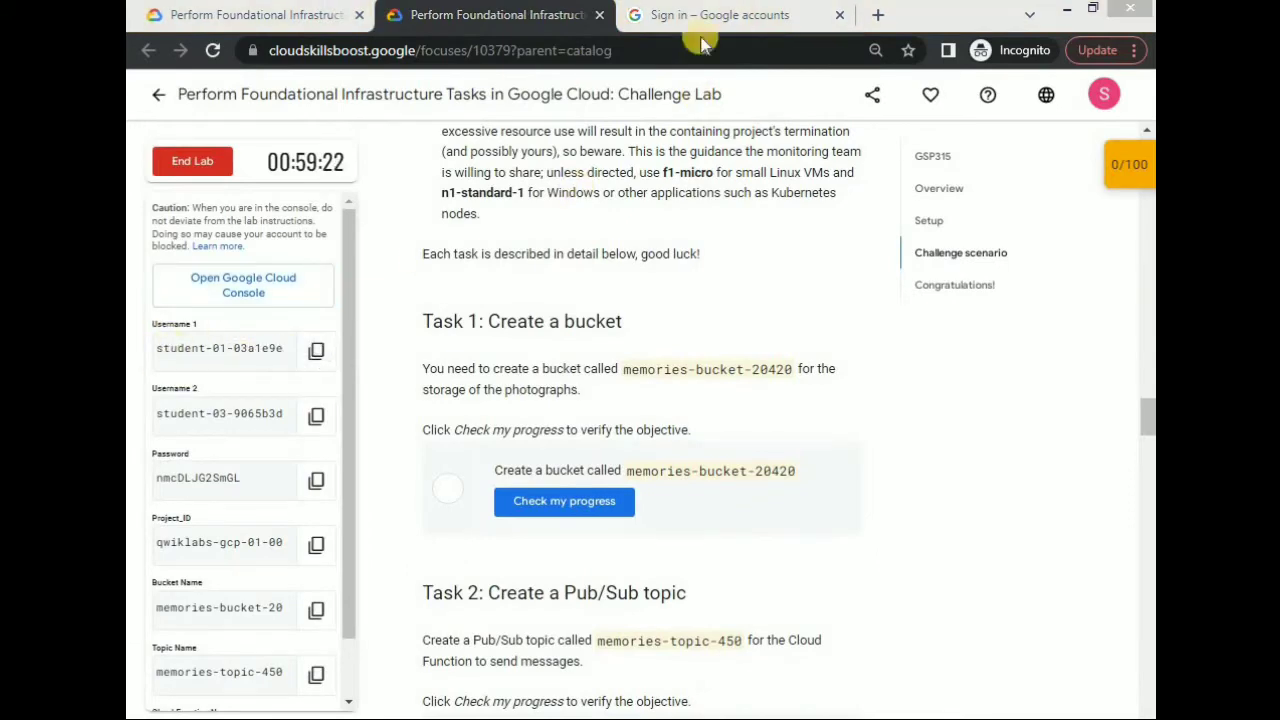
{"action": "left_click", "coordinate": [666, 14]}
{"action": "key", "text": "ctrl+v"}
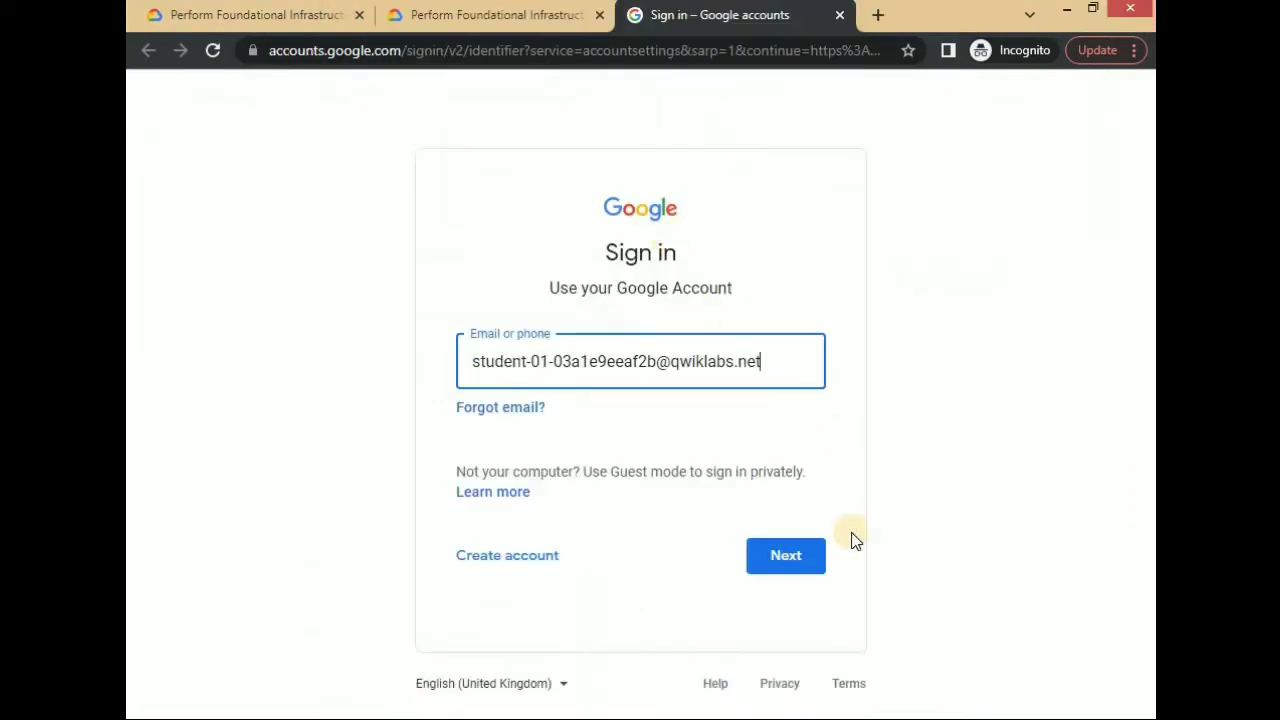
{"action": "key", "text": "Return"}
- Copy the lab password and submit it in the password field to sign in to the student account
{"action": "left_click", "coordinate": [500, 15]}
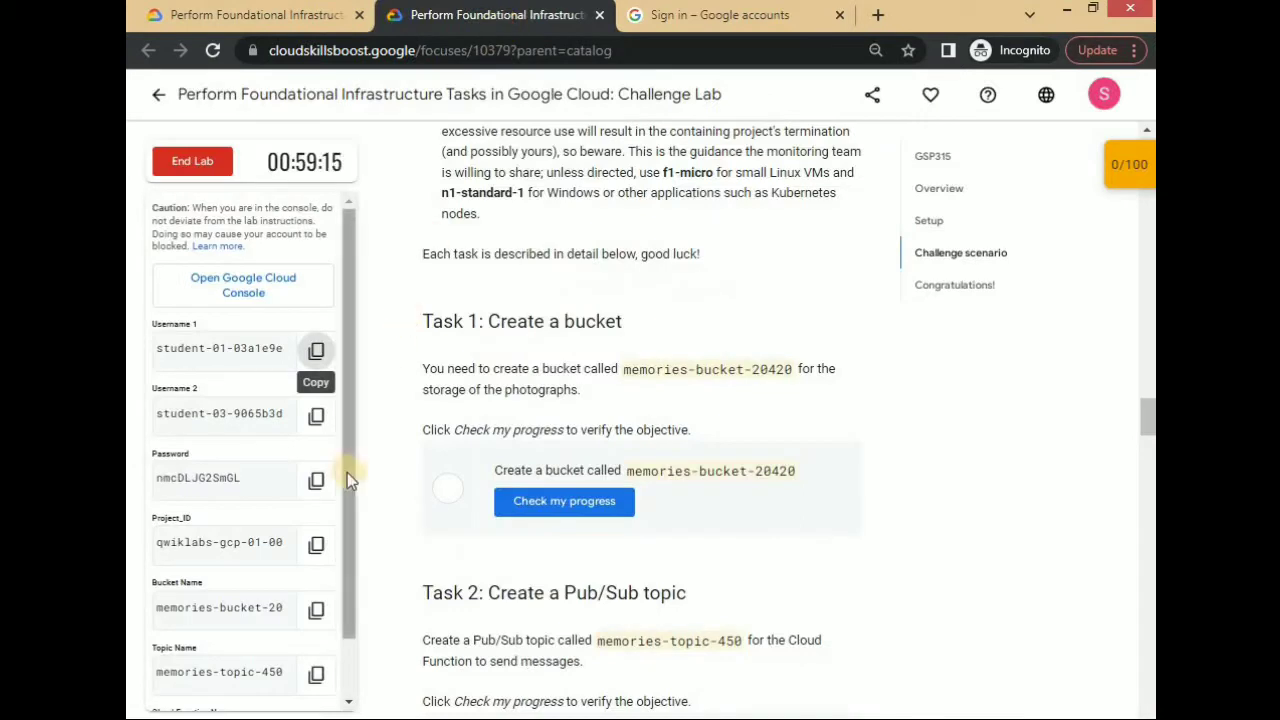
{"action": "left_click", "coordinate": [316, 480]}
{"action": "left_click", "coordinate": [697, 14]}
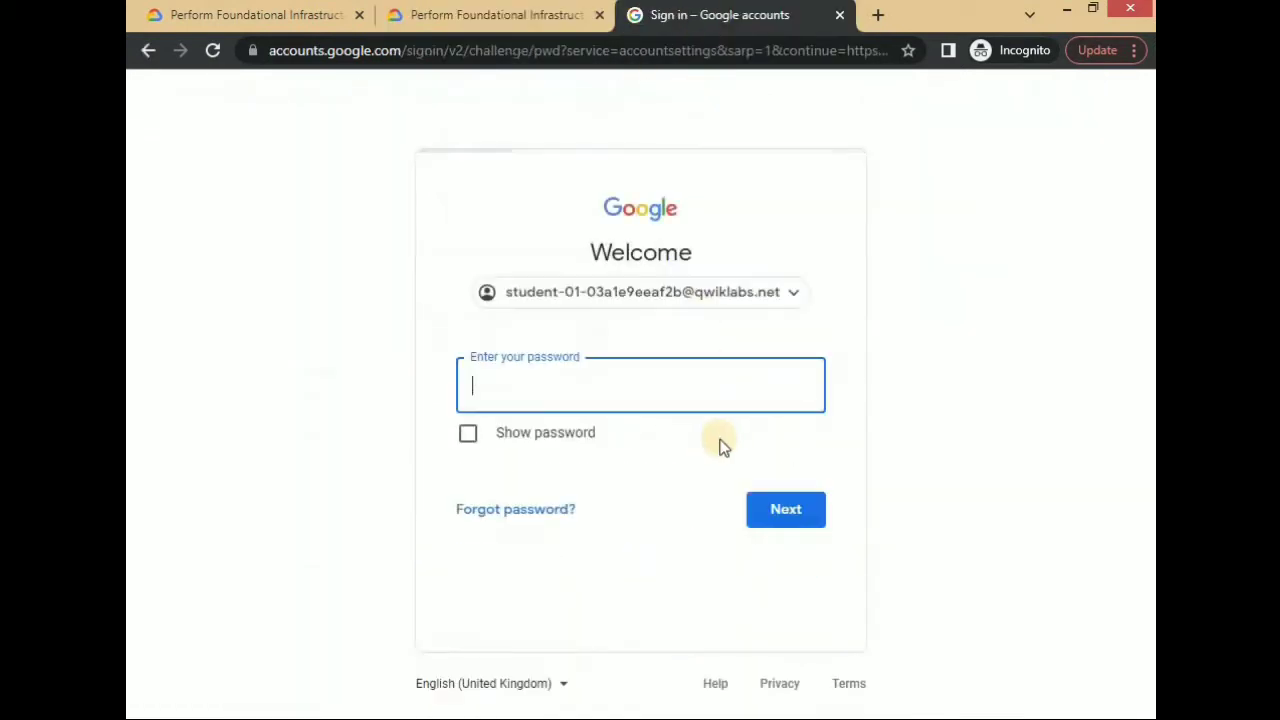
{"action": "left_click", "coordinate": [757, 513]}
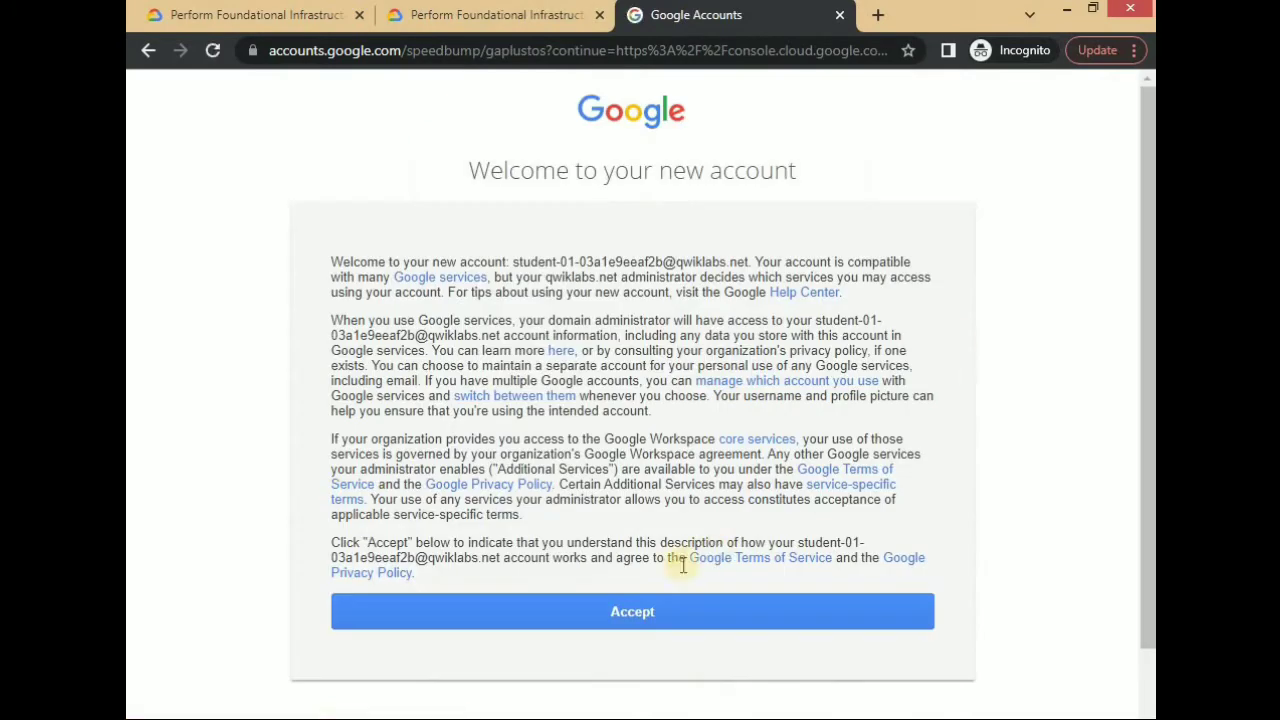
- Accept the new account notice and agree to the Google Cloud Platform Terms of Service
{"action": "left_click", "coordinate": [886, 602]}
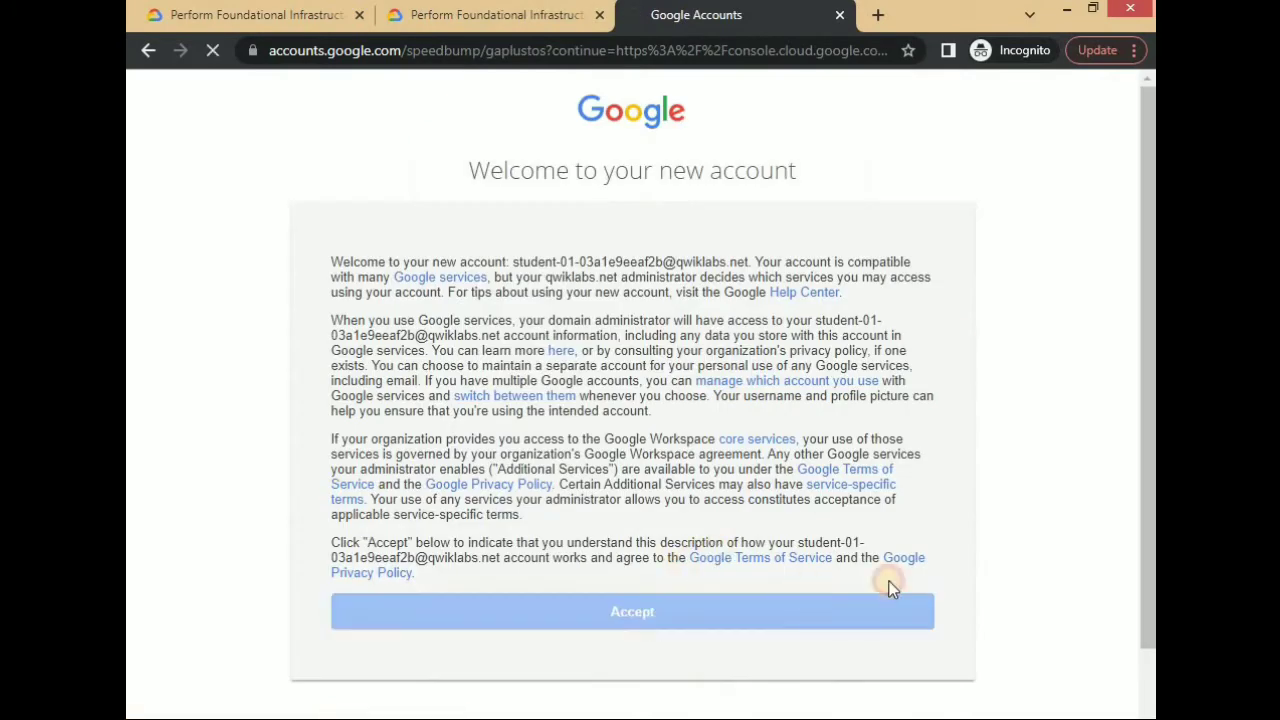
{"action": "left_click", "coordinate": [393, 488]}
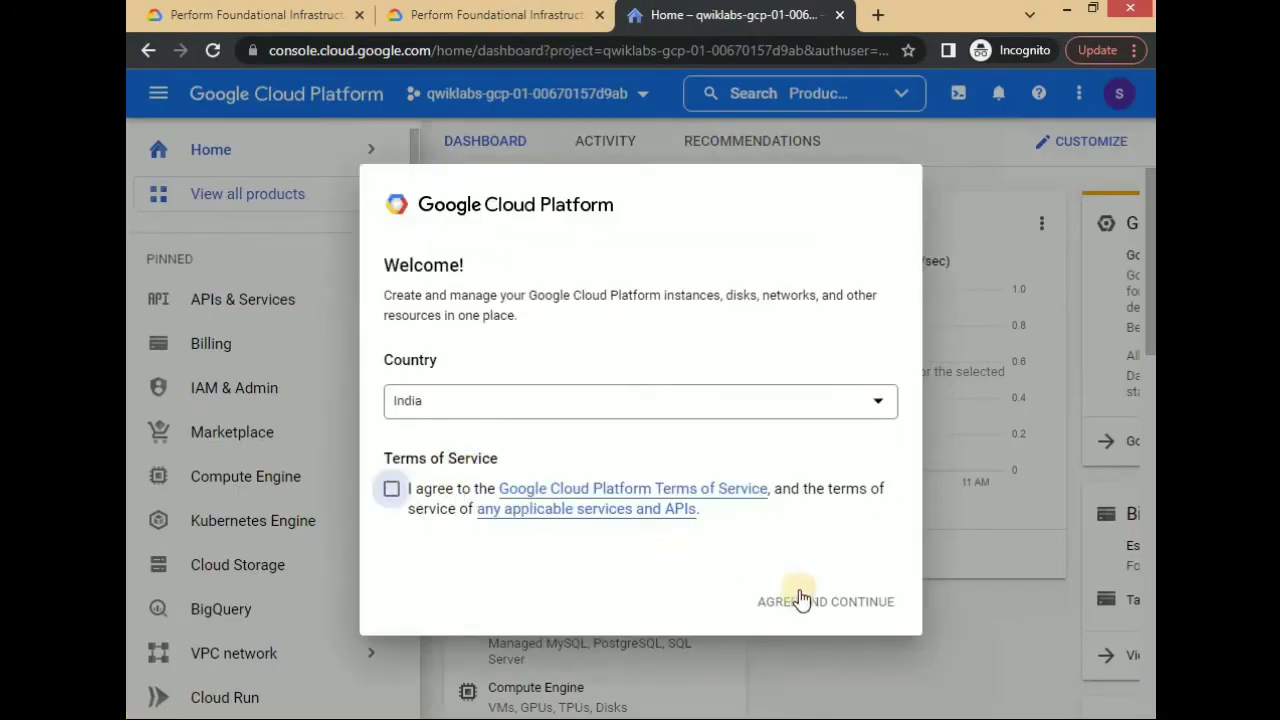
{"action": "left_click", "coordinate": [801, 593]}
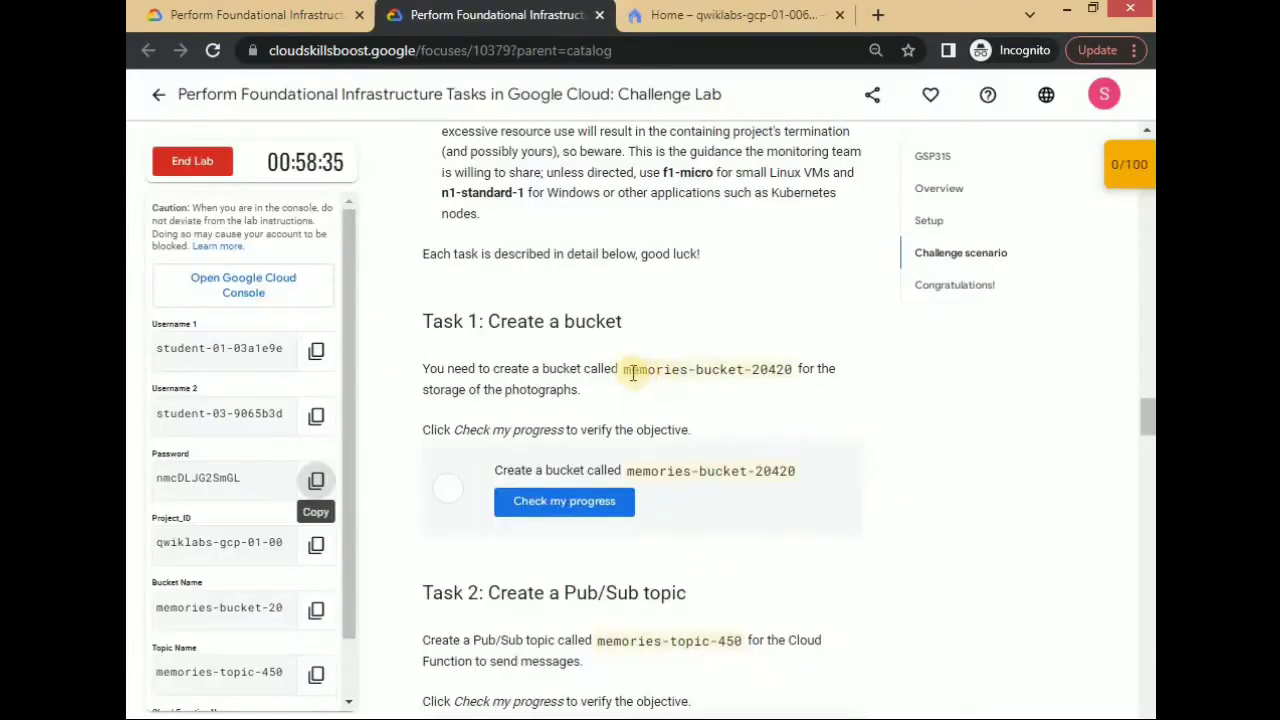
- Copy the bucket name memories-bucket-20420 from Task 1 and open the Cloud Storage browser in the console
{"action": "left_click_drag", "start_coordinate": [625, 370], "coordinate": [791, 376]}
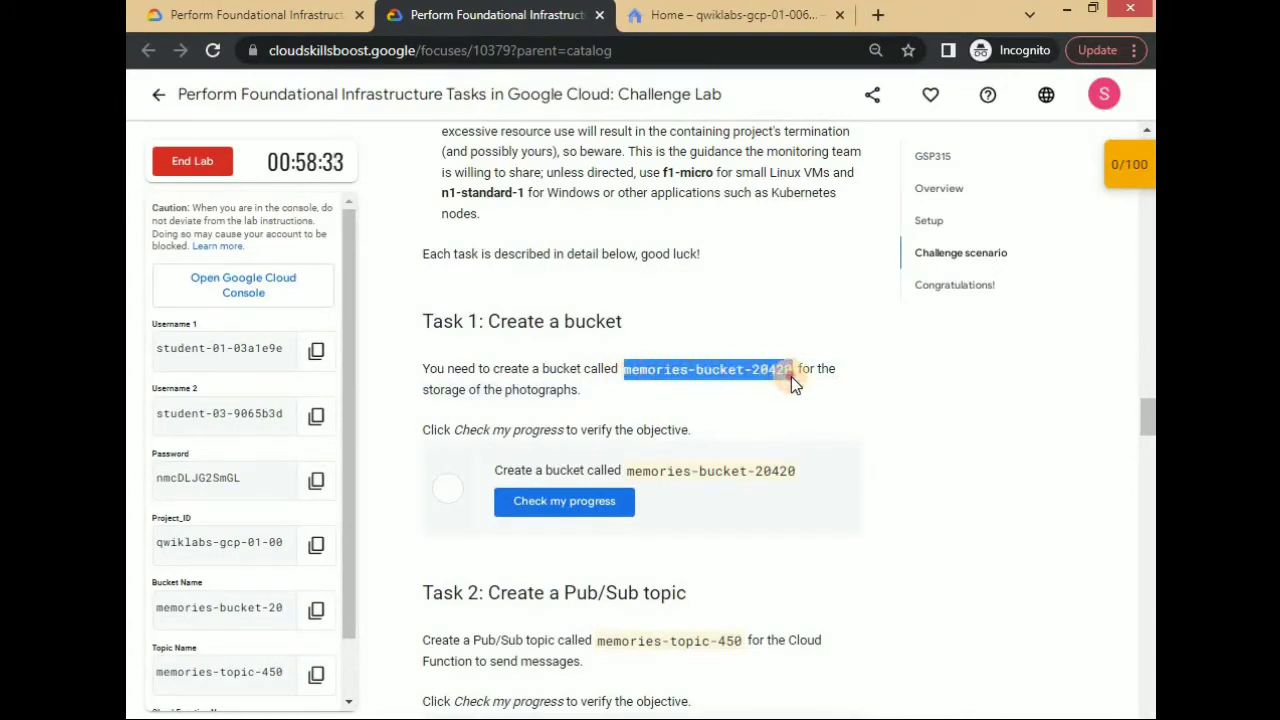
{"action": "left_click", "coordinate": [737, 411]}
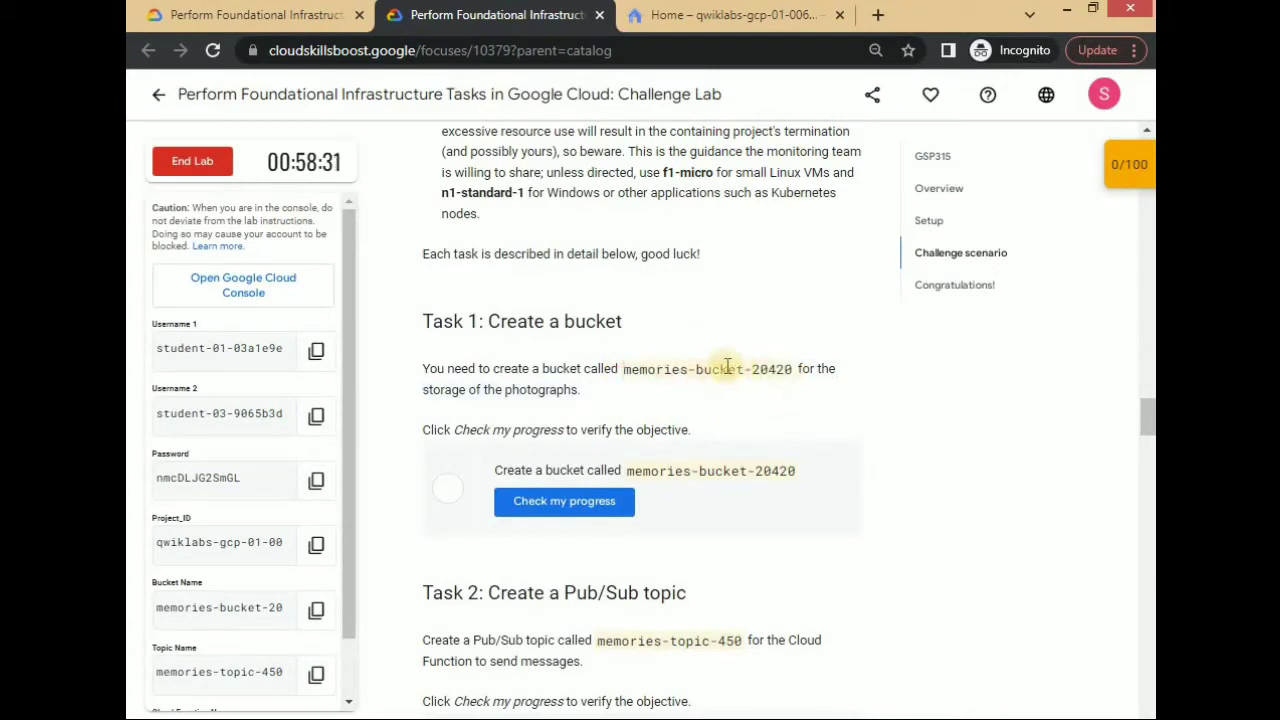
{"action": "left_click", "coordinate": [650, 17]}
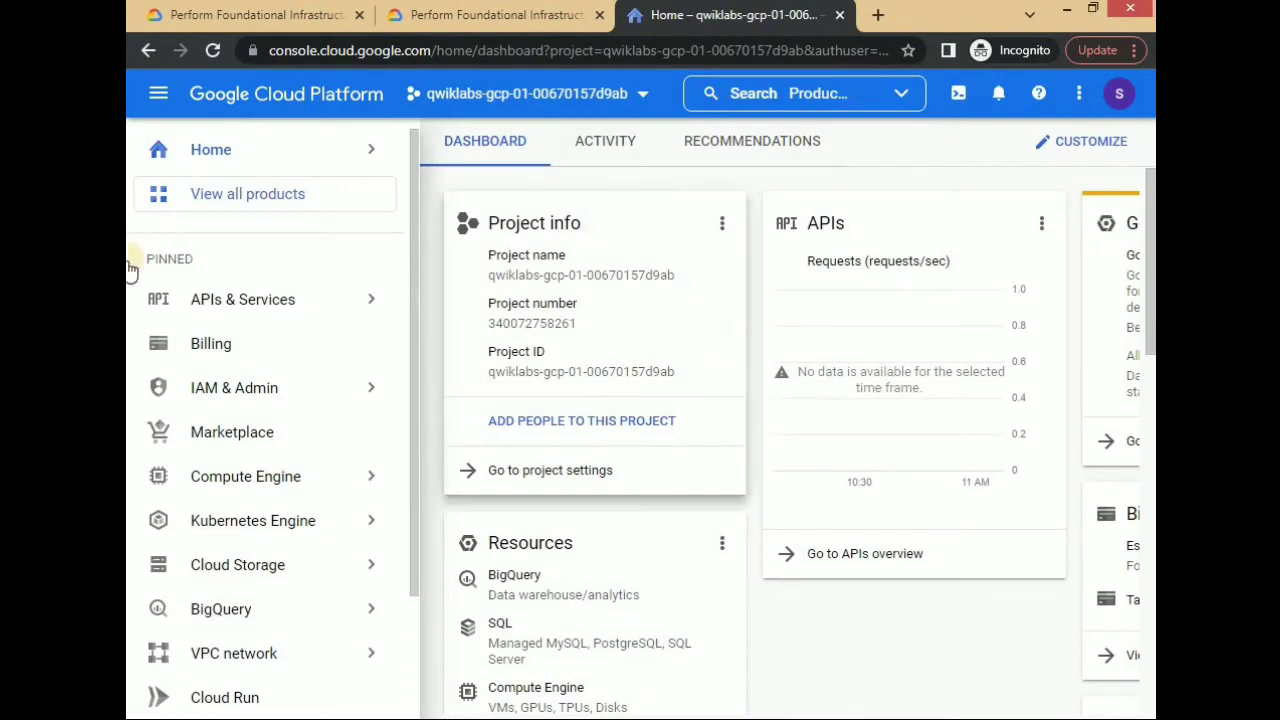
{"action": "mouse_move", "coordinate": [194, 569]}
{"action": "left_click", "coordinate": [434, 580]}
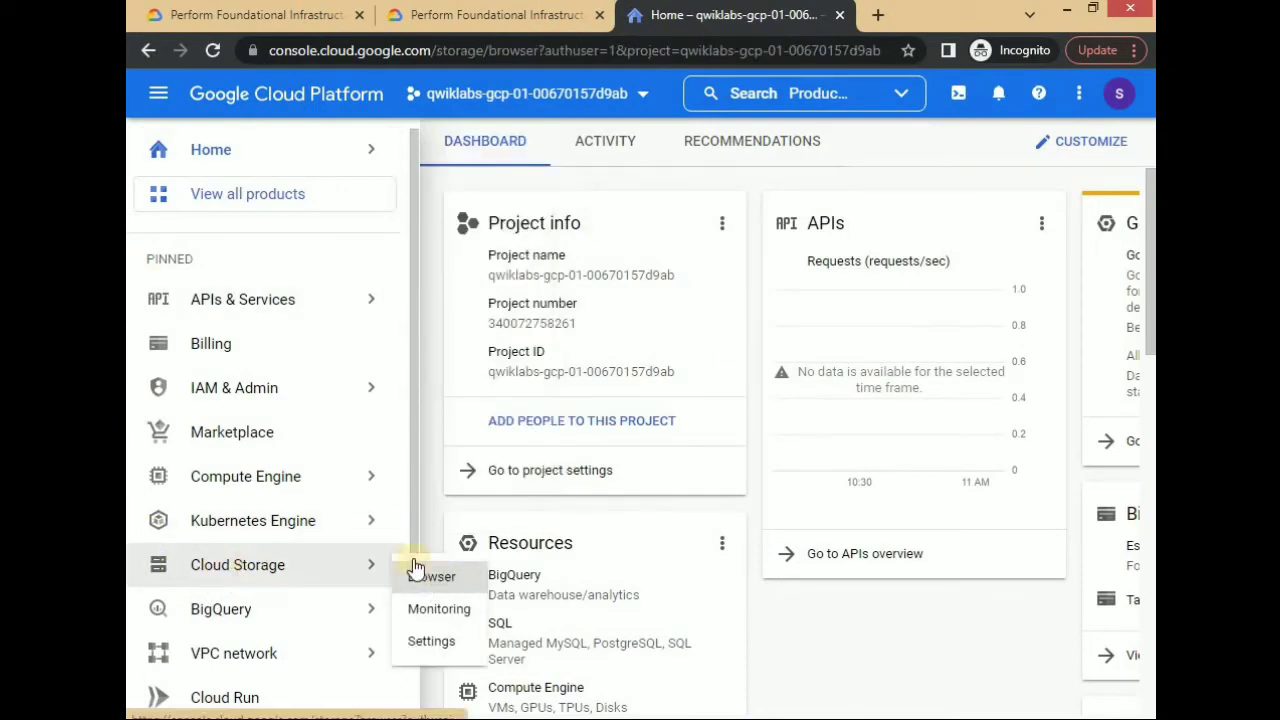
- Create a storage bucket named memories-bucket-20420, keeping the default location, storage class, access and protection settings
{"action": "left_click", "coordinate": [593, 143]}
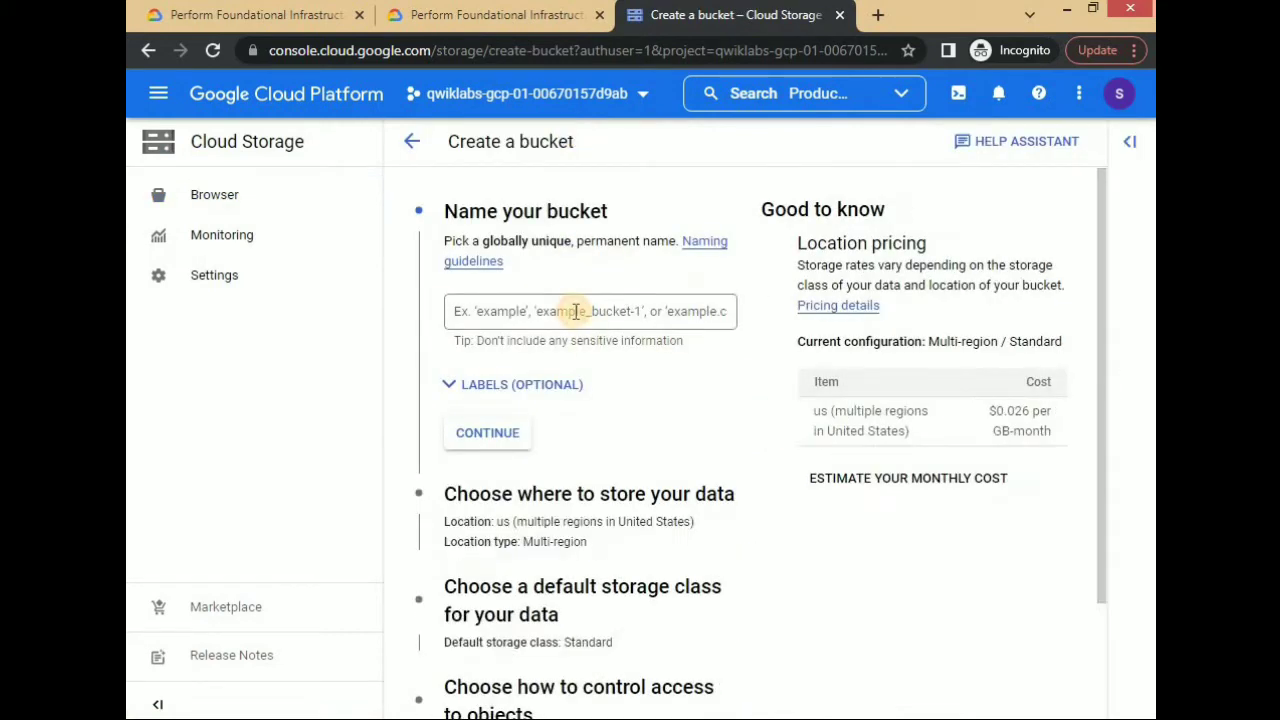
{"action": "left_click", "coordinate": [575, 311]}
{"action": "key", "text": "ctrl+v"}
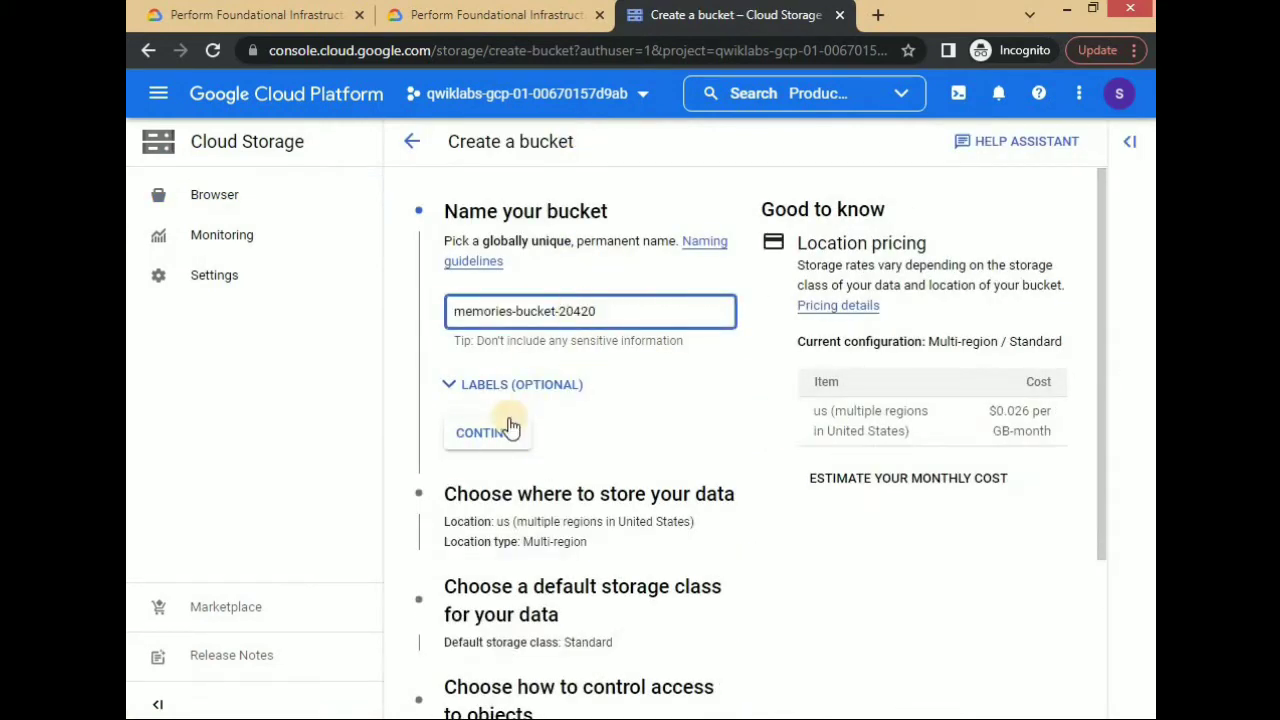
{"action": "left_click", "coordinate": [508, 433]}
{"action": "scroll", "coordinate": [602, 560], "scroll_direction": "down", "scroll_amount": 5}
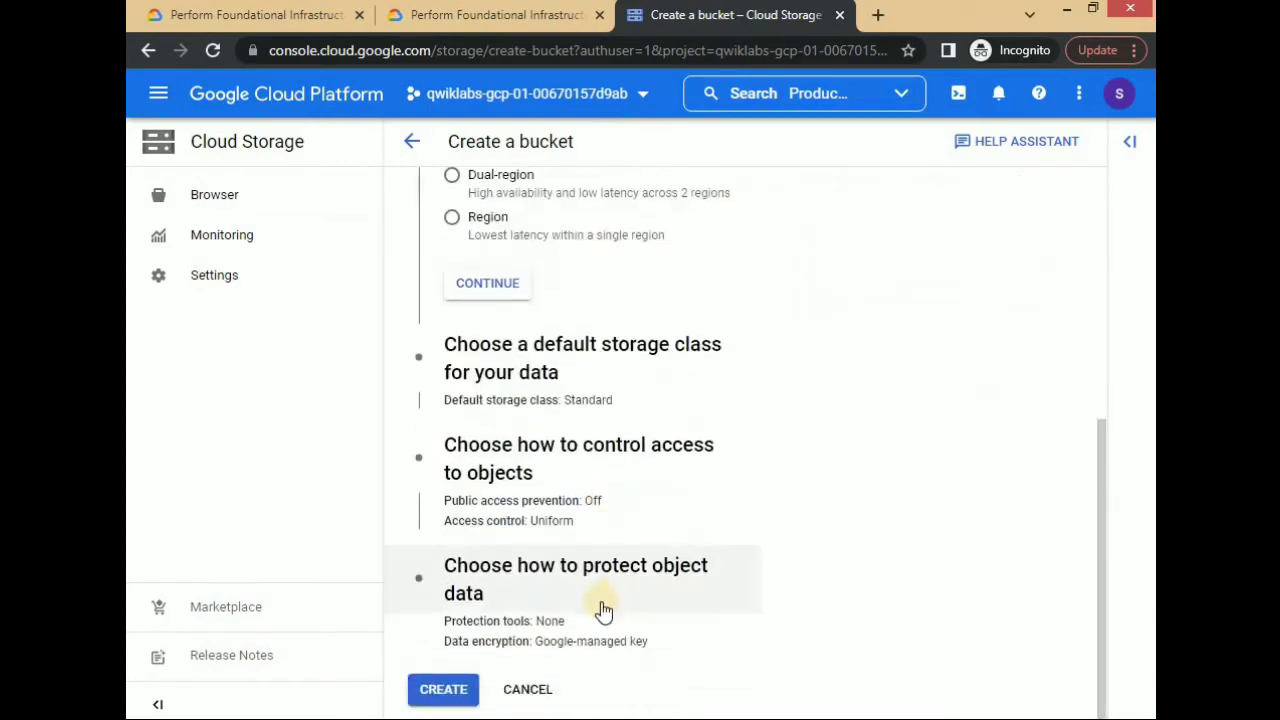
{"action": "left_click", "coordinate": [452, 695]}
- Return to the lab instructions and run the progress check for Task 1
{"action": "left_click", "coordinate": [530, 16]}
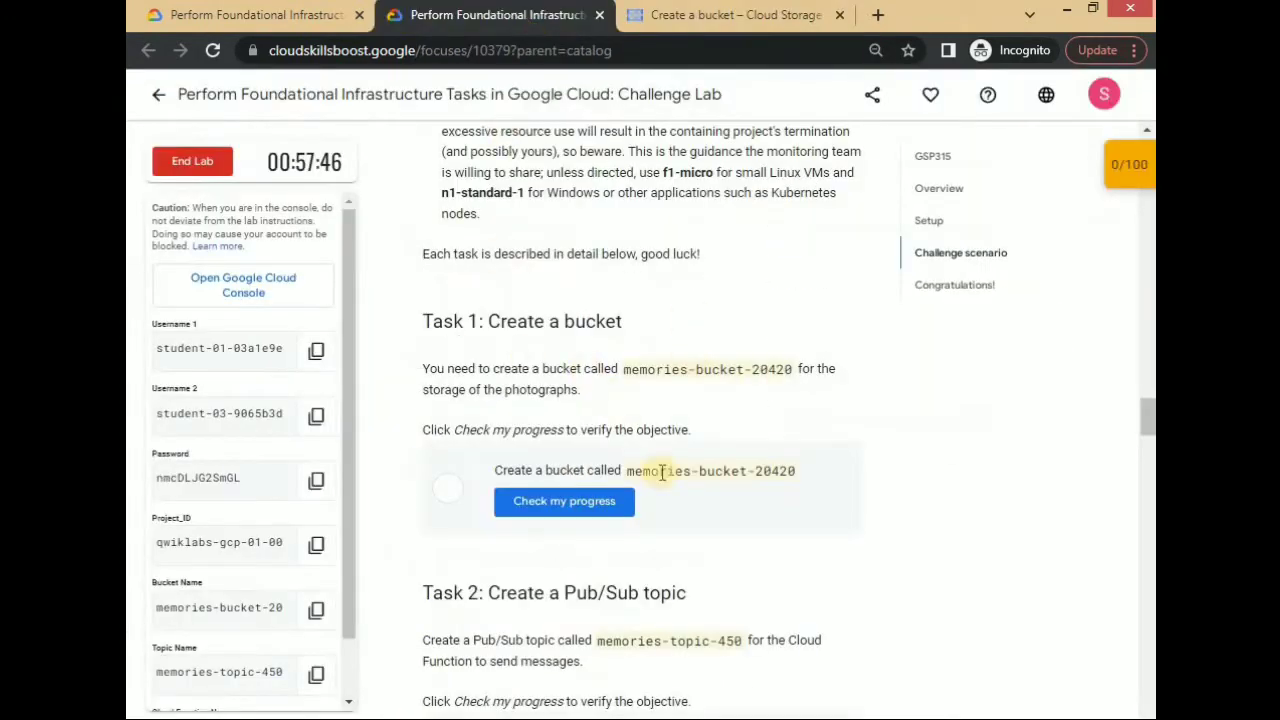
{"action": "left_click", "coordinate": [620, 500]}
{"action": "scroll", "coordinate": [663, 531], "scroll_direction": "down", "scroll_amount": 3}
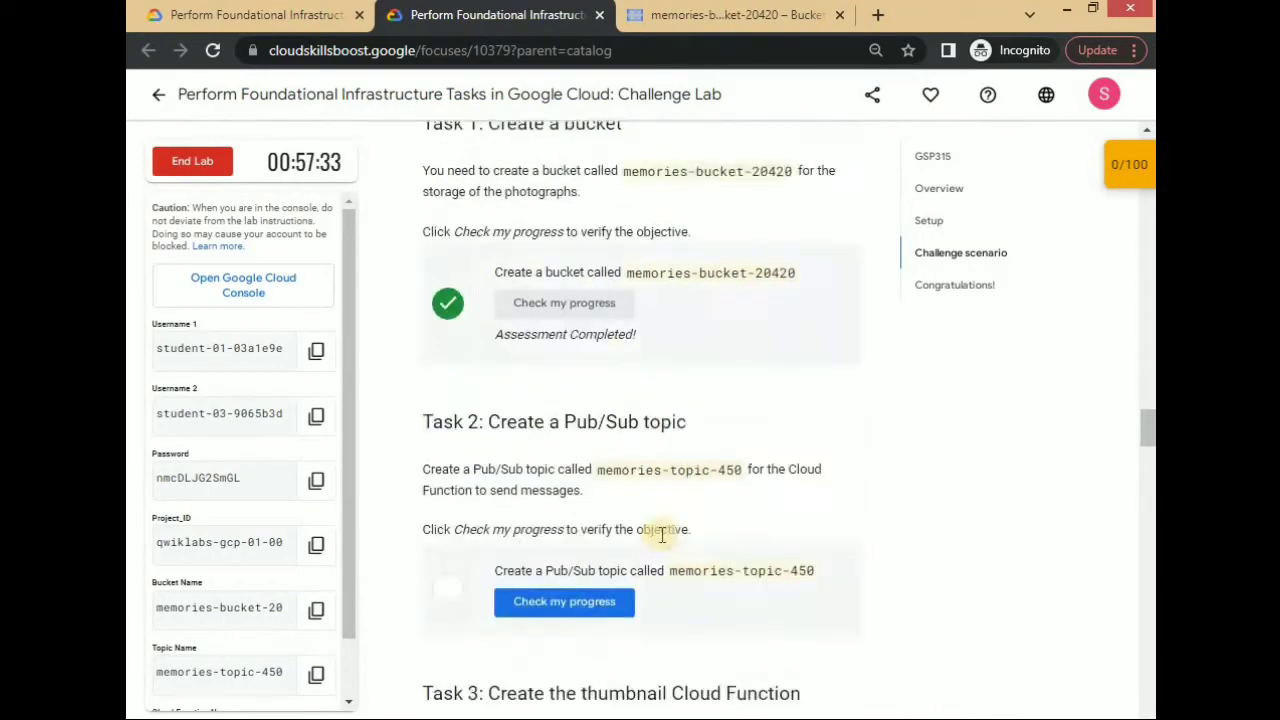
- Copy the topic name memories-topic-450 from Task 2 and open the Pub/Sub topics page in the console
{"action": "left_click_drag", "start_coordinate": [598, 366], "coordinate": [743, 381]}
{"action": "key", "text": "ctrl+c"}
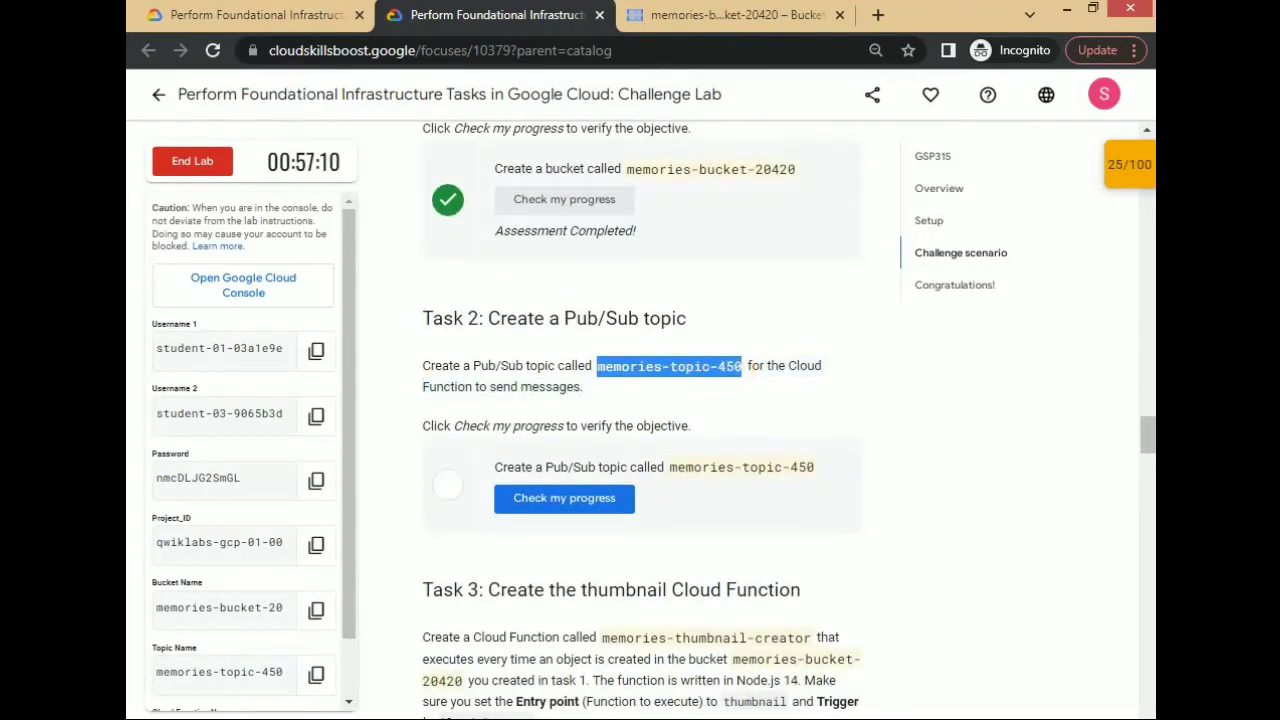
{"action": "key", "text": "ctrl+Tab"}
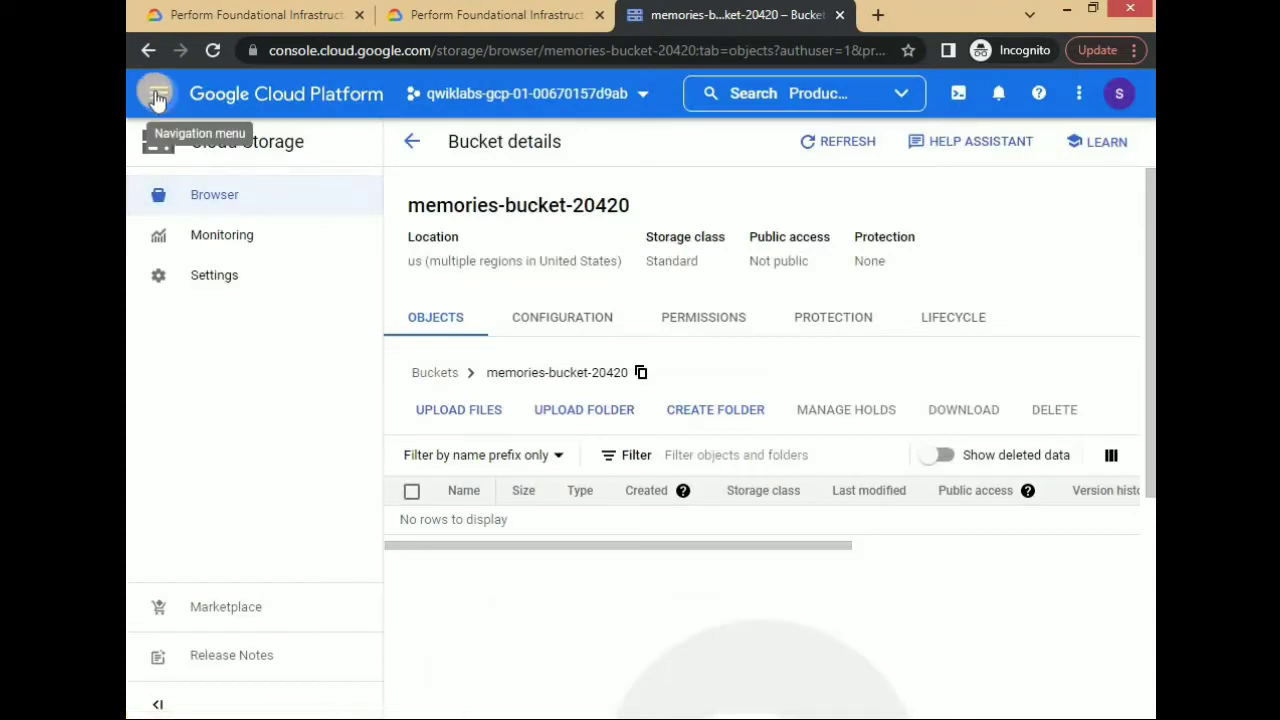
{"action": "left_click", "coordinate": [157, 97]}
{"action": "mouse_move", "coordinate": [268, 456]}
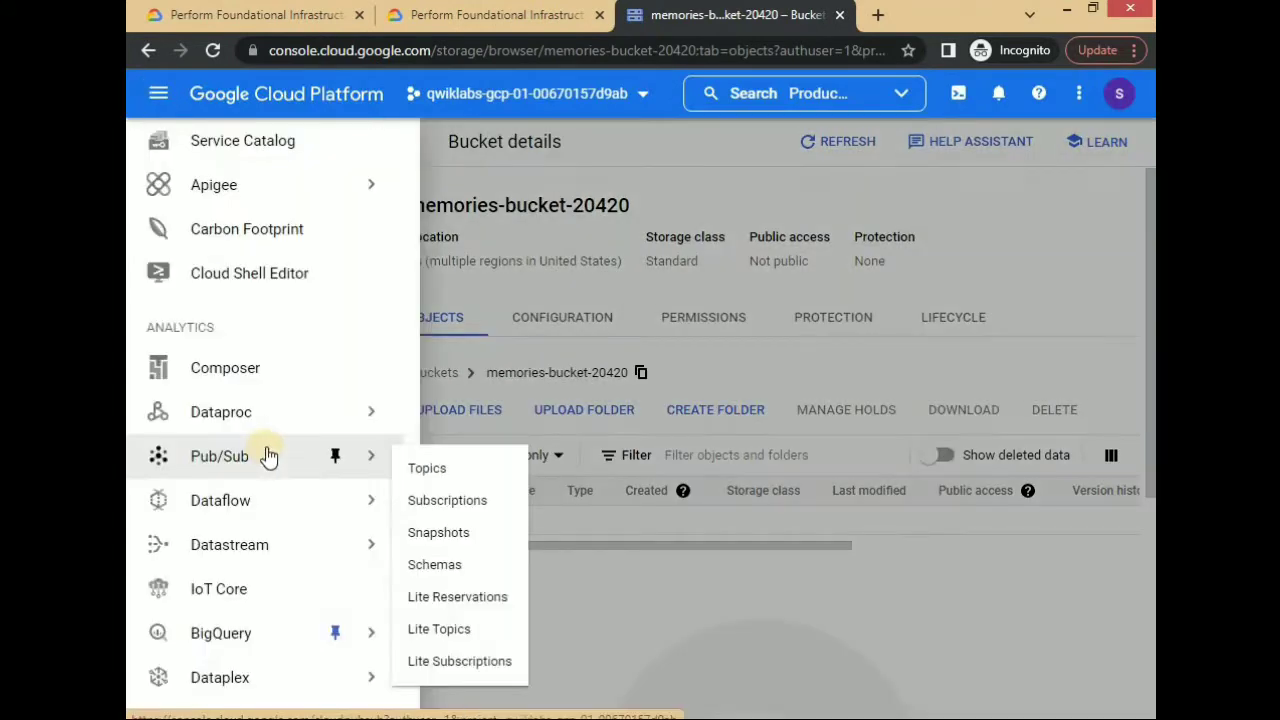
{"action": "left_click", "coordinate": [416, 469]}
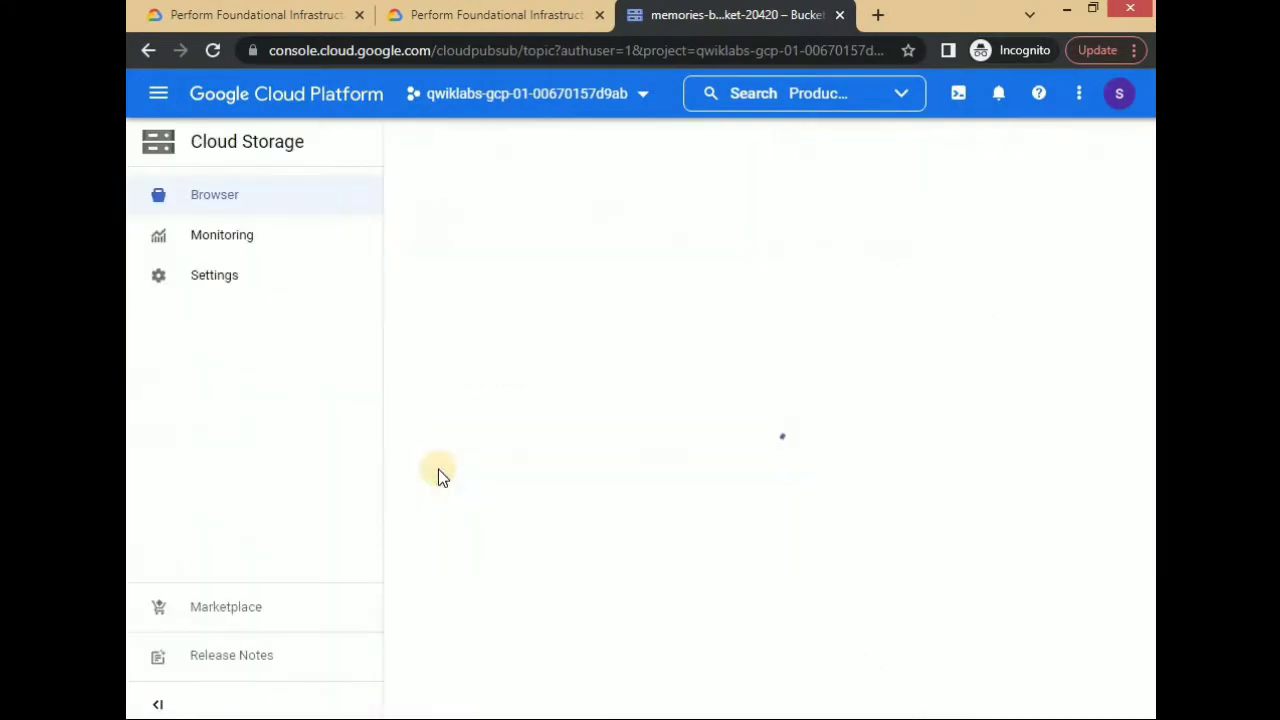
- Create a Pub/Sub topic with the ID memories-topic-450, keeping the default subscription and Google-managed encryption key
{"action": "left_click", "coordinate": [560, 145]}
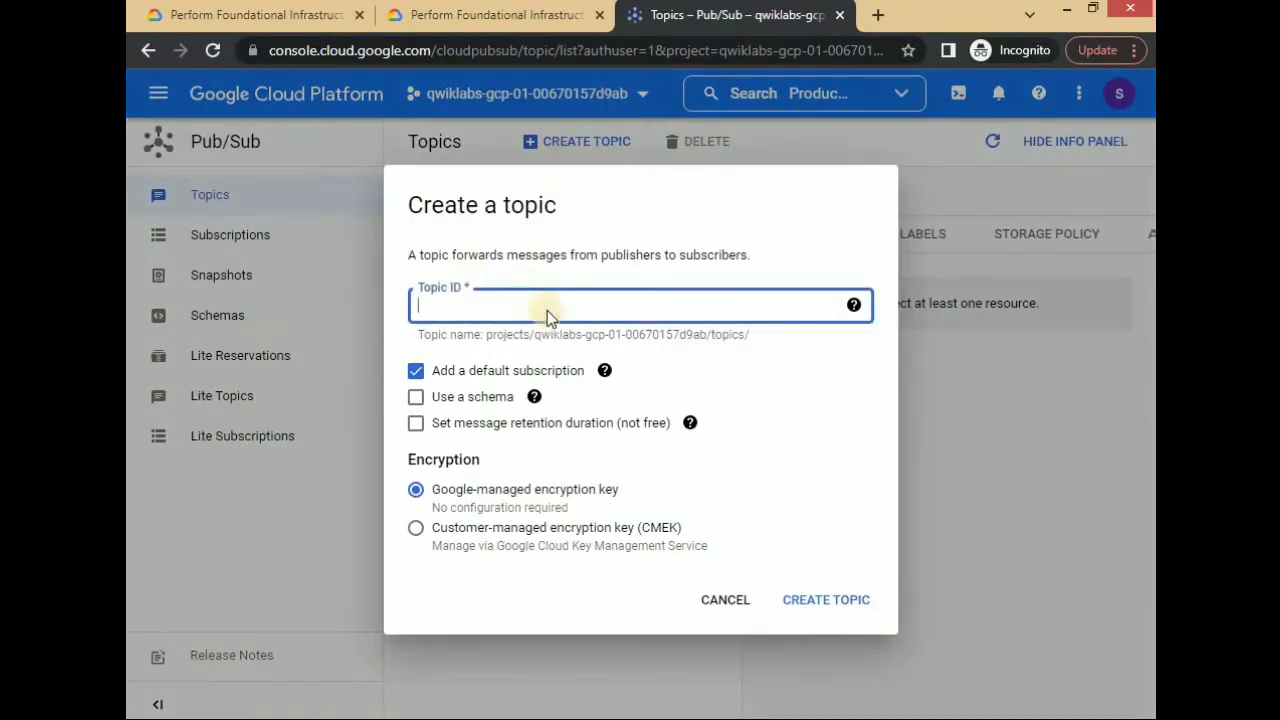
{"action": "mouse_move", "coordinate": [604, 370]}
{"action": "key", "text": "ctrl+v"}
{"action": "left_click", "coordinate": [822, 608]}
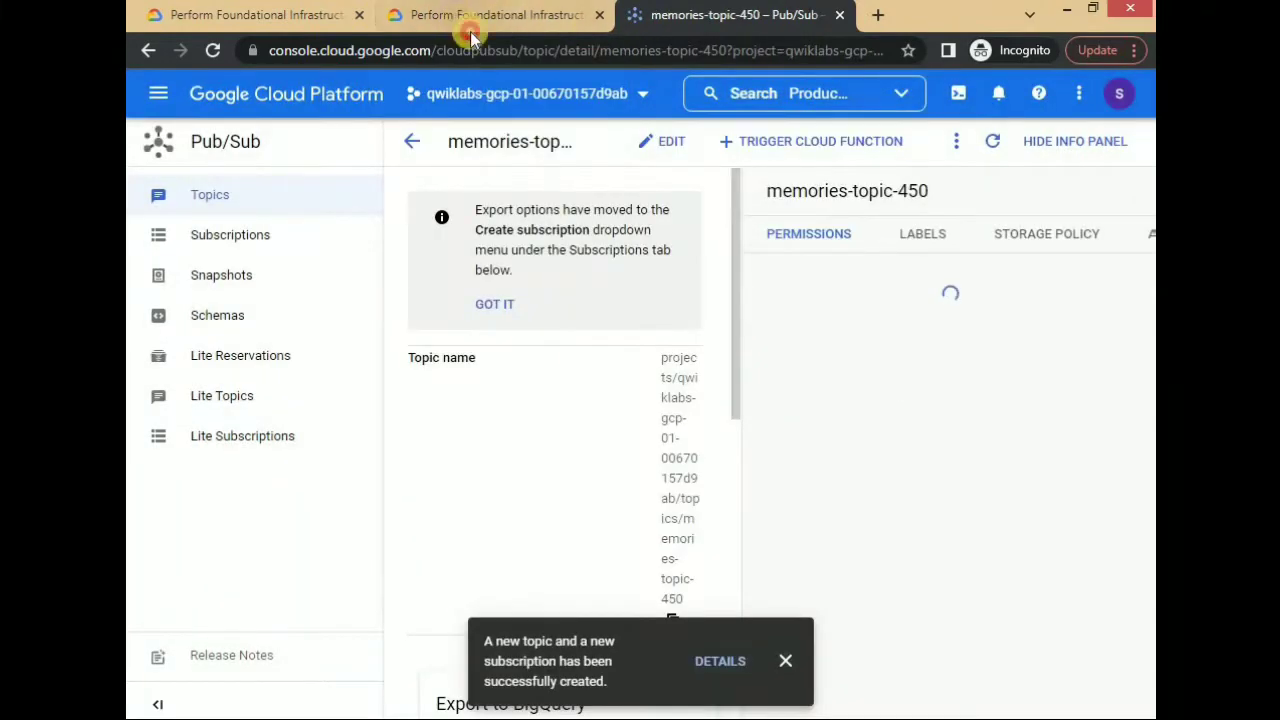
- Return to the lab instructions and run the progress check for Task 2
{"action": "left_click", "coordinate": [465, 22]}
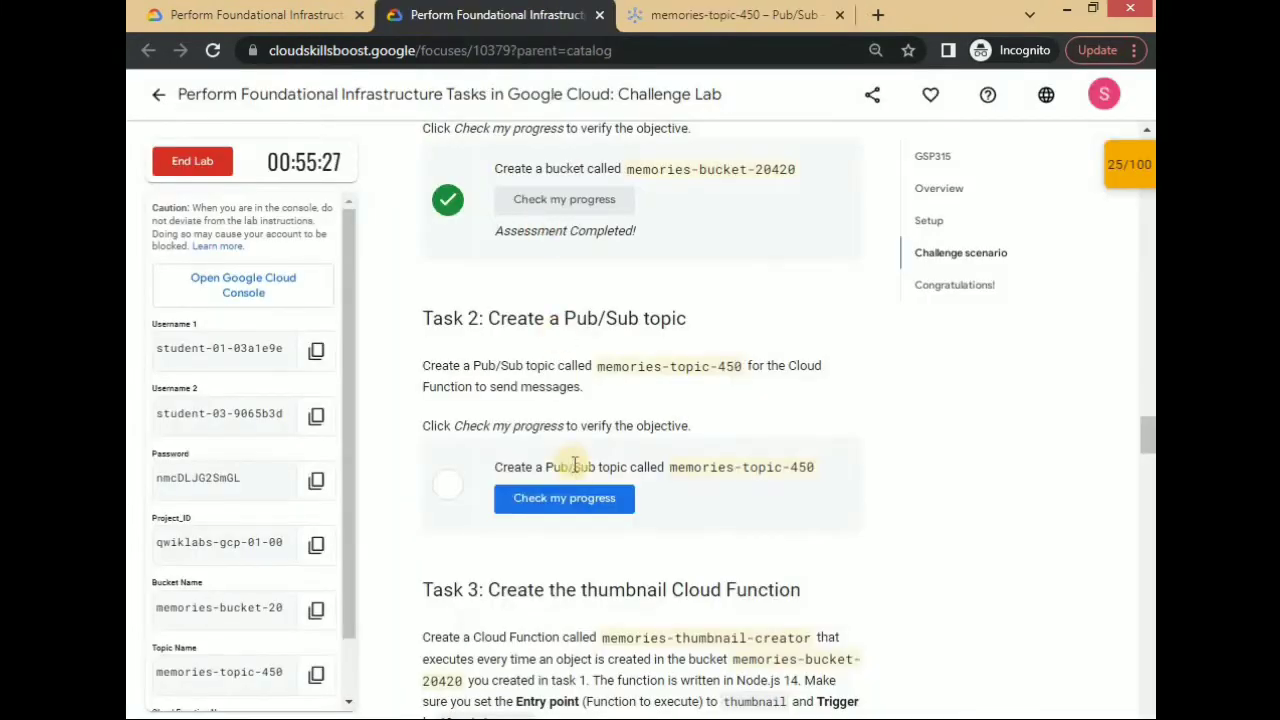
{"action": "left_click", "coordinate": [576, 498]}
{"action": "scroll", "coordinate": [577, 493], "scroll_direction": "down", "scroll_amount": 4}
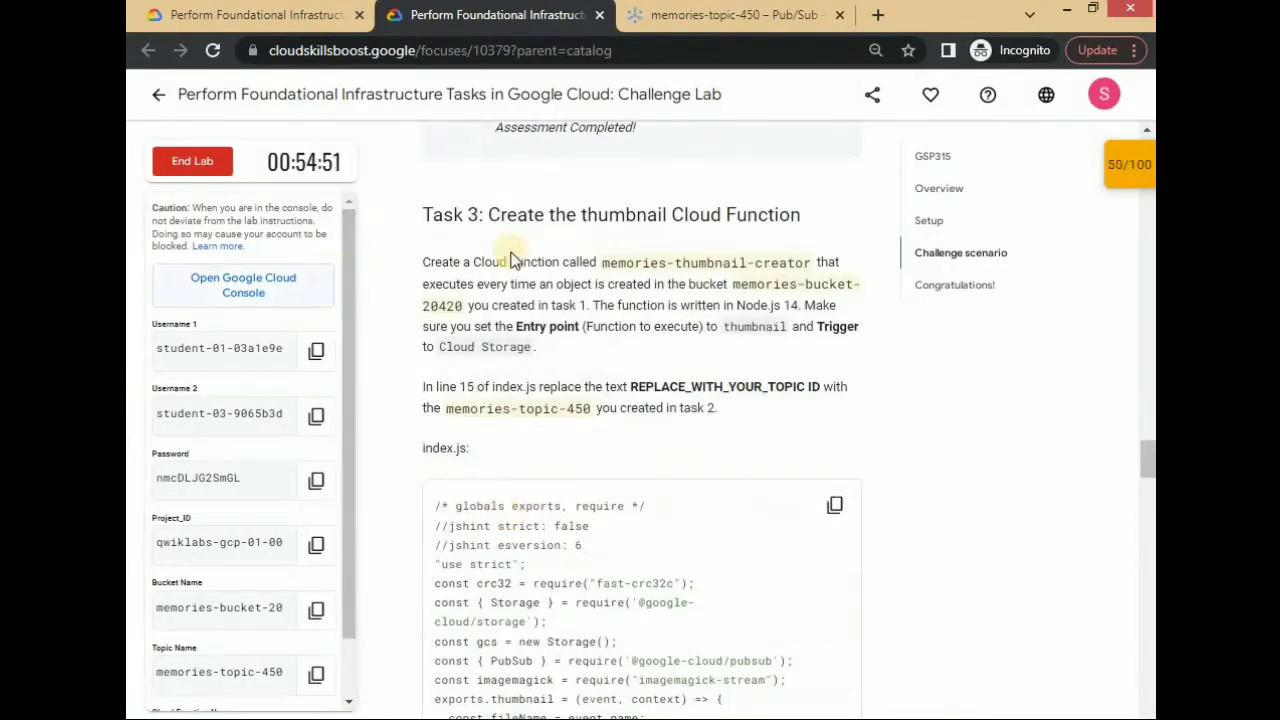
- Copy the function name memories-thumbnail-creator from Task 3 and start creating a function on the Cloud Functions page of the console
{"action": "left_click_drag", "start_coordinate": [607, 261], "coordinate": [815, 262]}
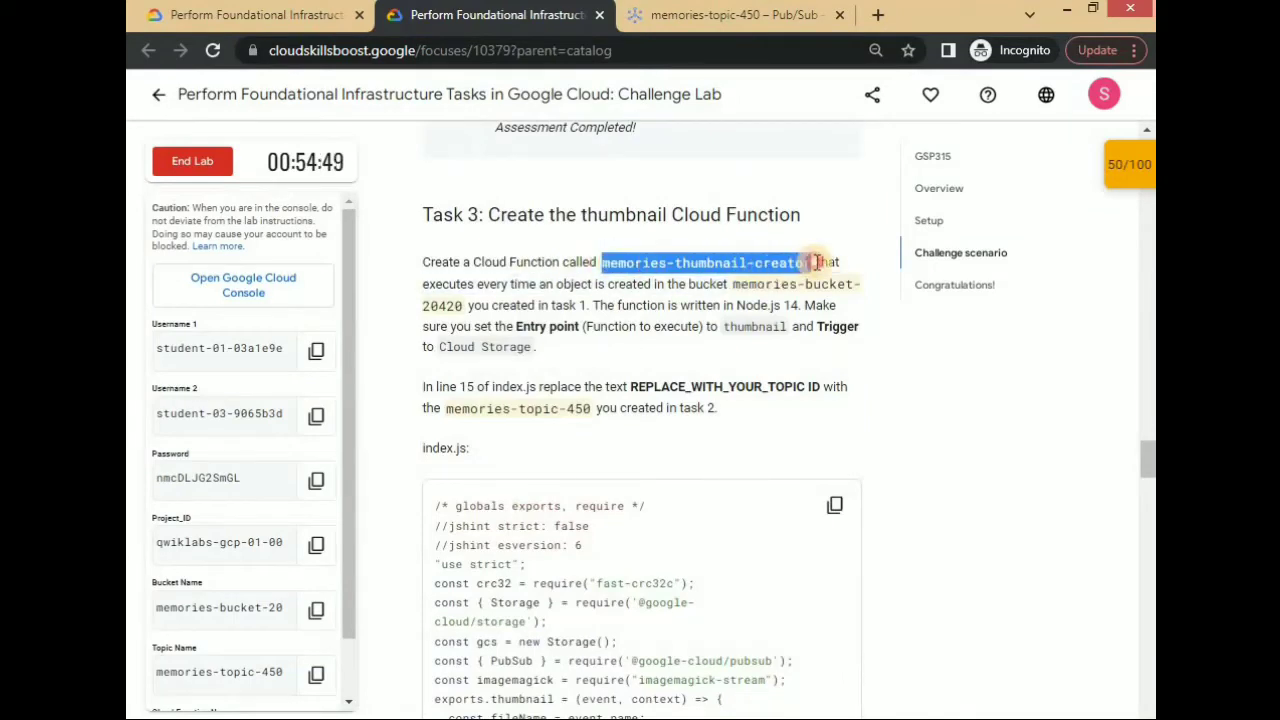
{"action": "left_click", "coordinate": [774, 334]}
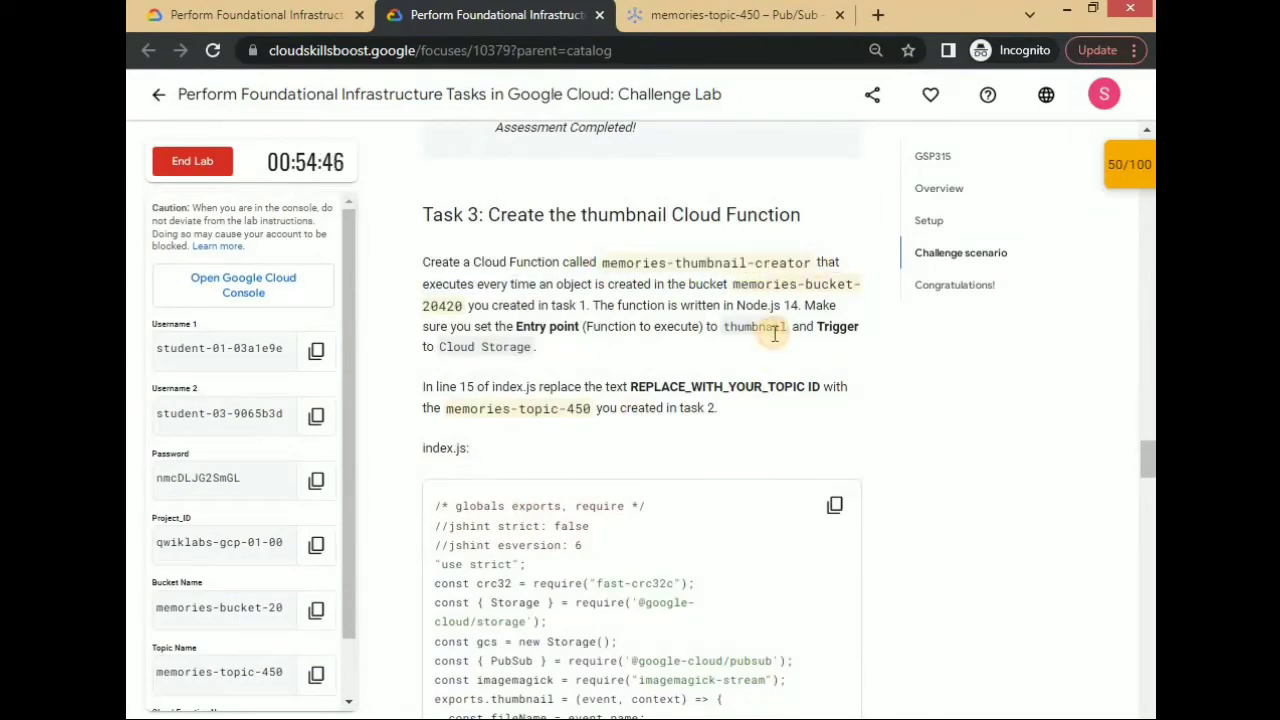
{"action": "key", "text": "ctrl+Tab"}
{"action": "left_click", "coordinate": [250, 512]}
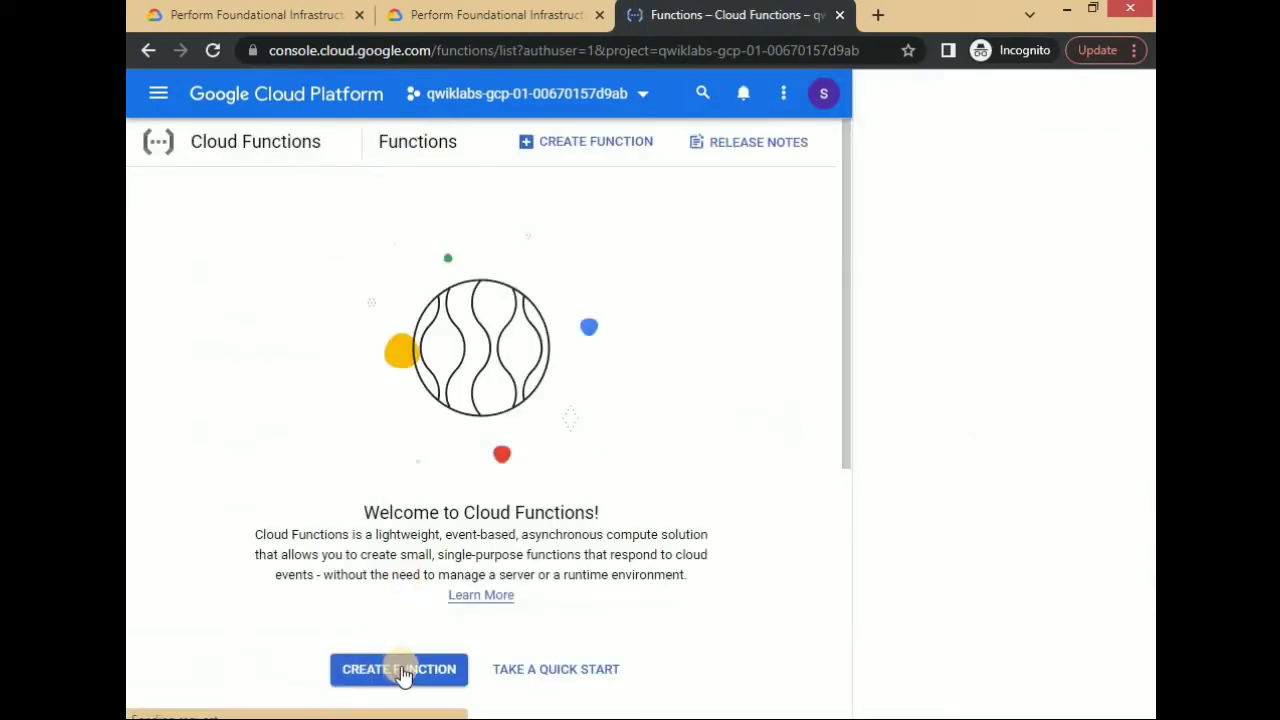
{"action": "left_click", "coordinate": [403, 673]}
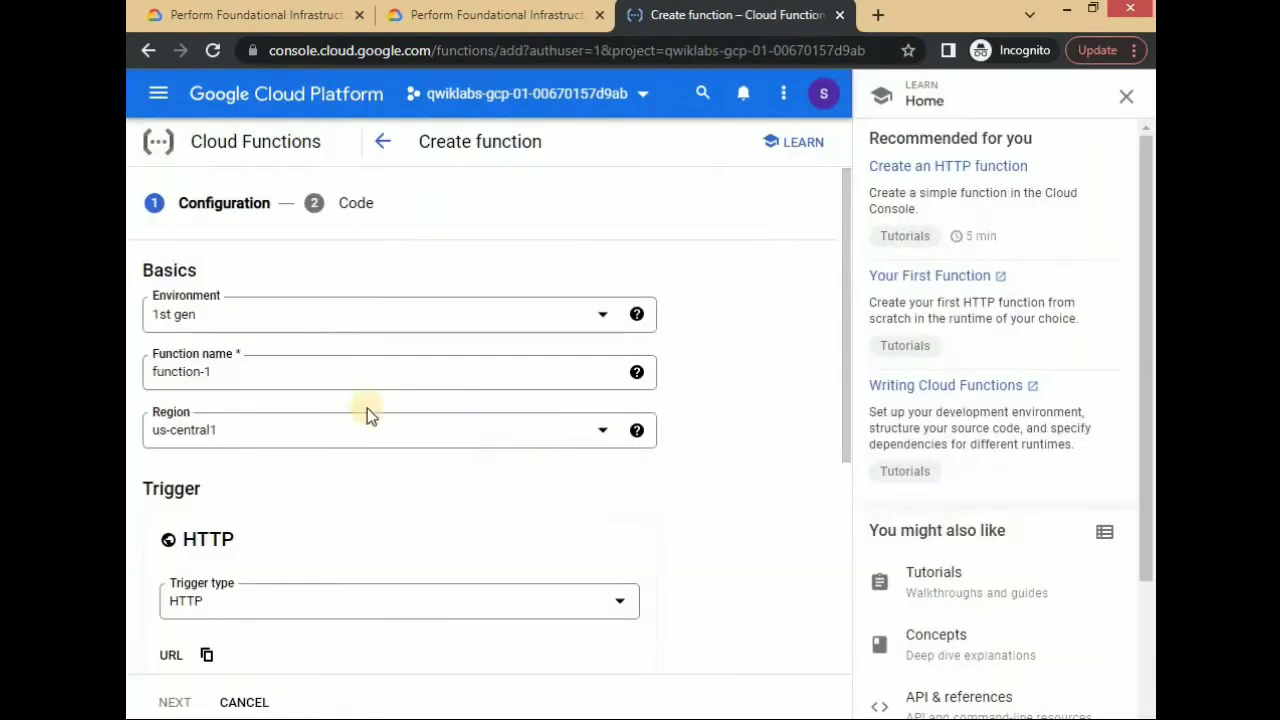
- Name the function memories-thumbnail-creator and set its region to us-east1
{"action": "left_click_drag", "start_coordinate": [275, 377], "coordinate": [134, 371]}
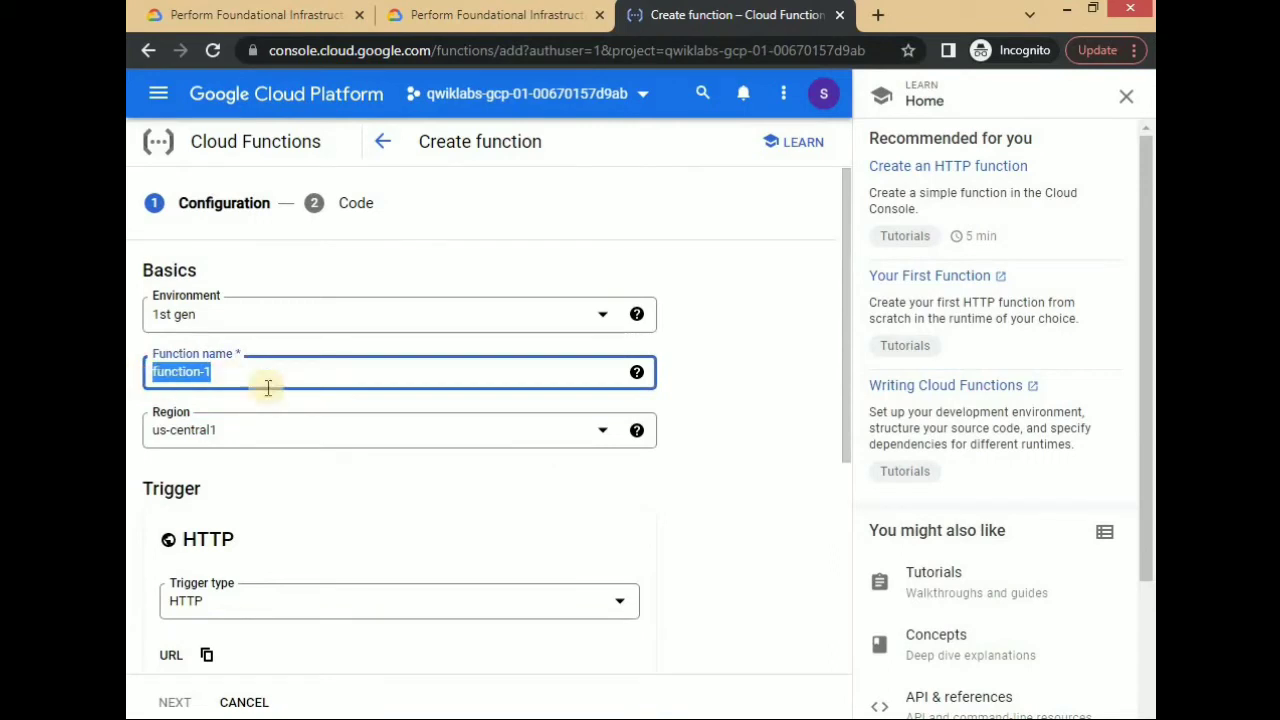
{"action": "key", "text": "BackSpace"}
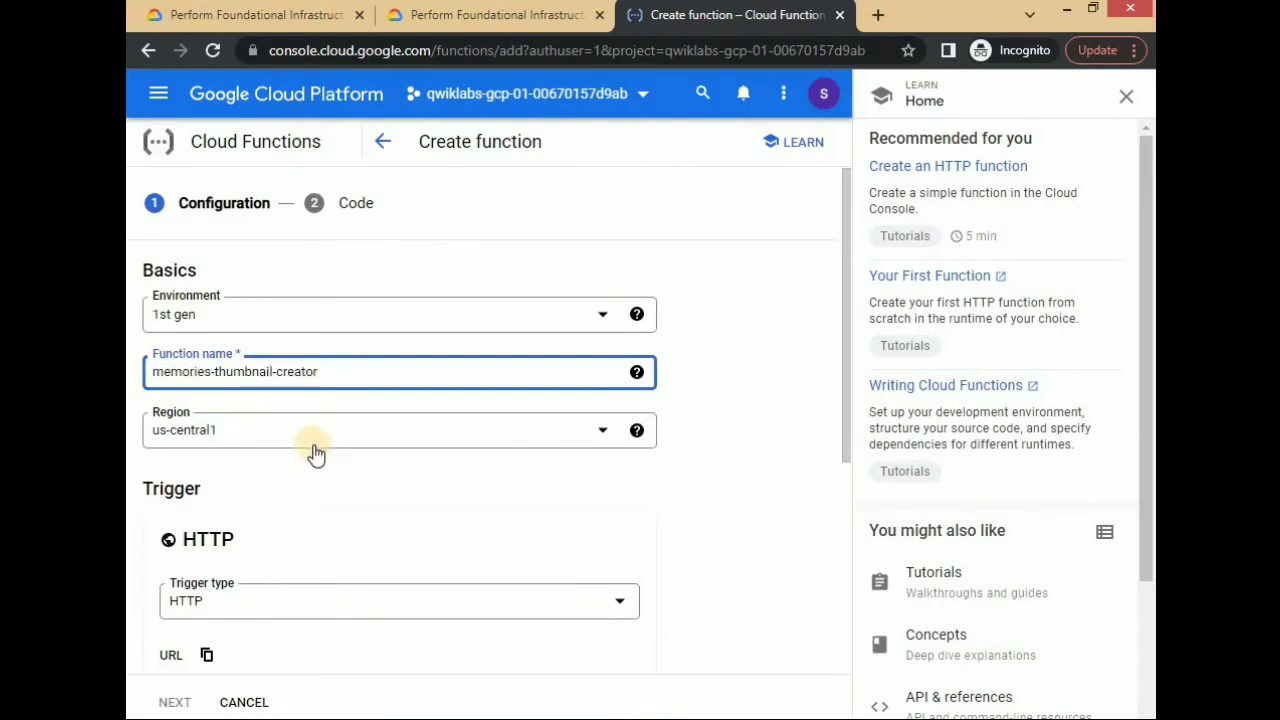
{"action": "left_click", "coordinate": [424, 432]}
{"action": "left_click", "coordinate": [214, 292]}
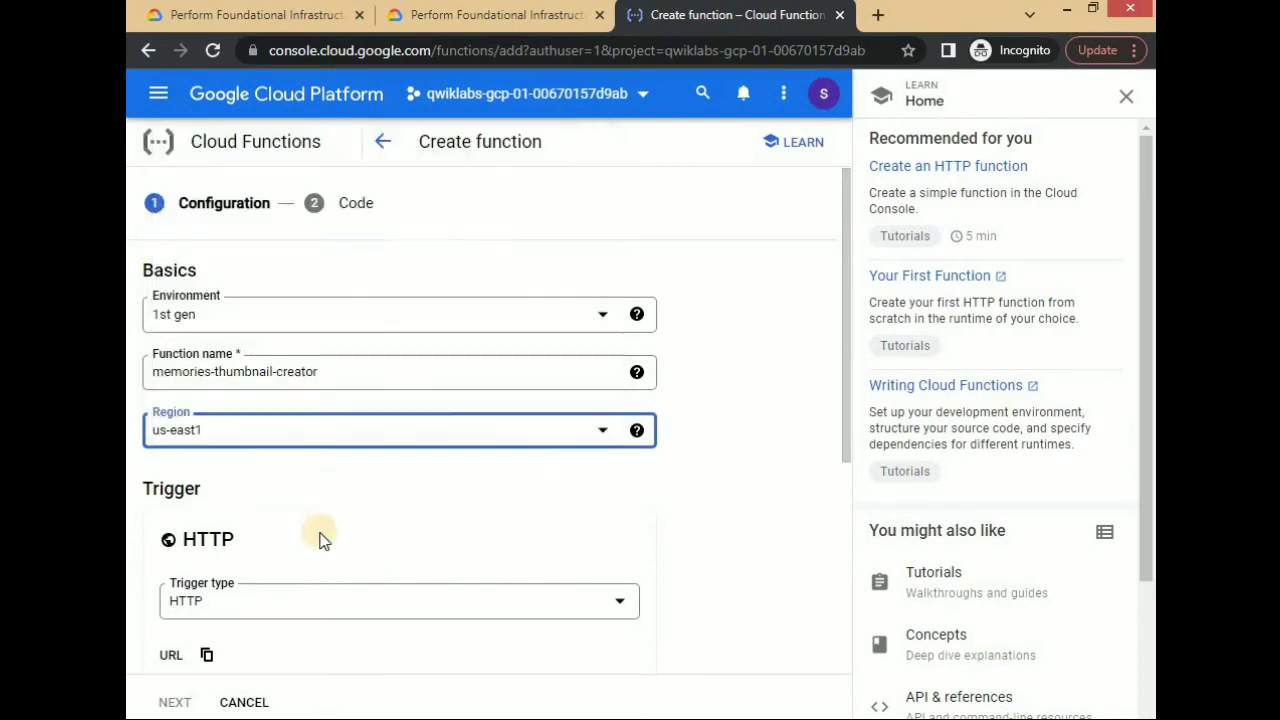
- Set the function's trigger type to Cloud Storage and its event type to Finalize/Create
{"action": "scroll", "coordinate": [330, 540], "scroll_direction": "down", "scroll_amount": 1}
{"action": "left_click", "coordinate": [414, 502]}
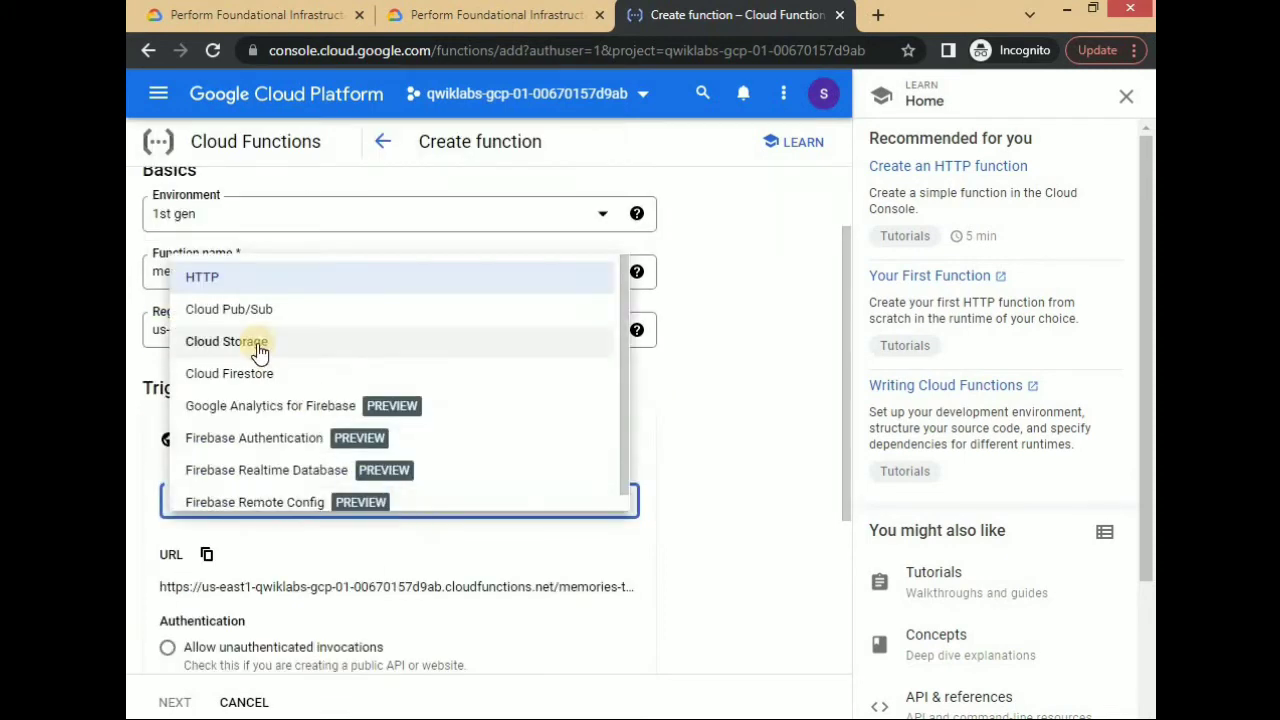
{"action": "left_click", "coordinate": [330, 343]}
{"action": "scroll", "coordinate": [551, 480], "scroll_direction": "down", "scroll_amount": 2}
{"action": "left_click", "coordinate": [476, 384]}
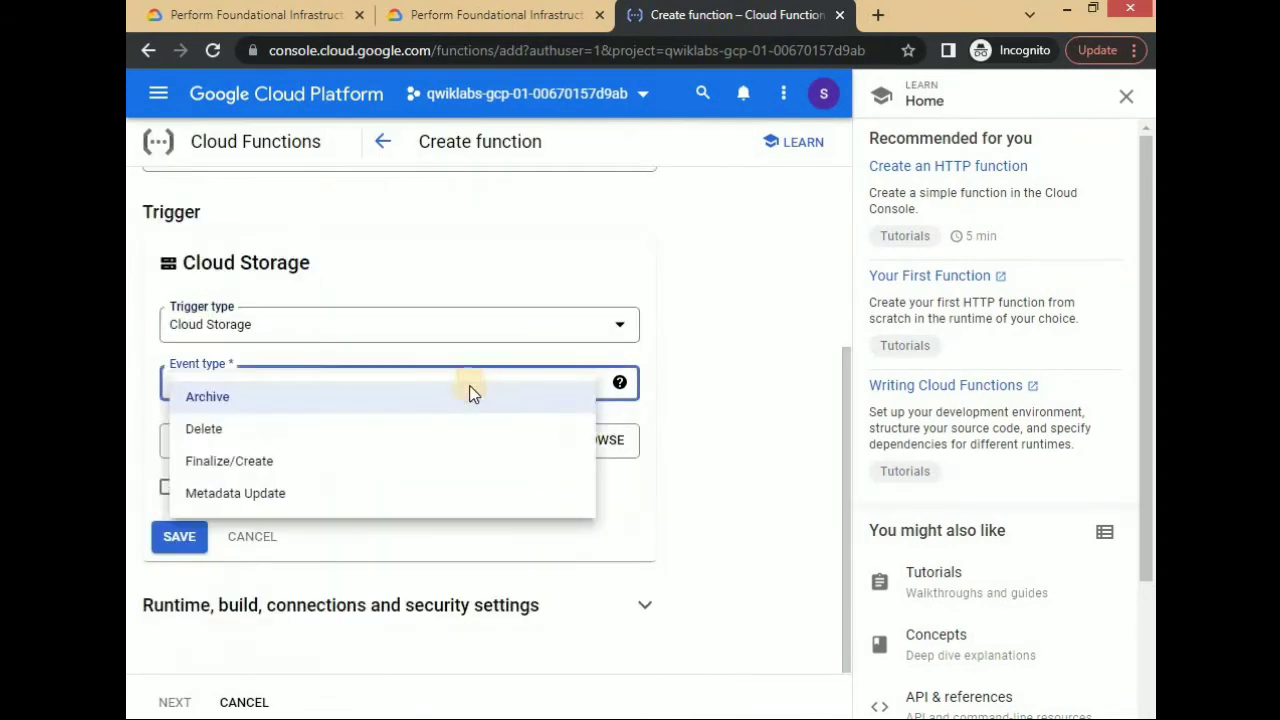
{"action": "left_click", "coordinate": [315, 457]}
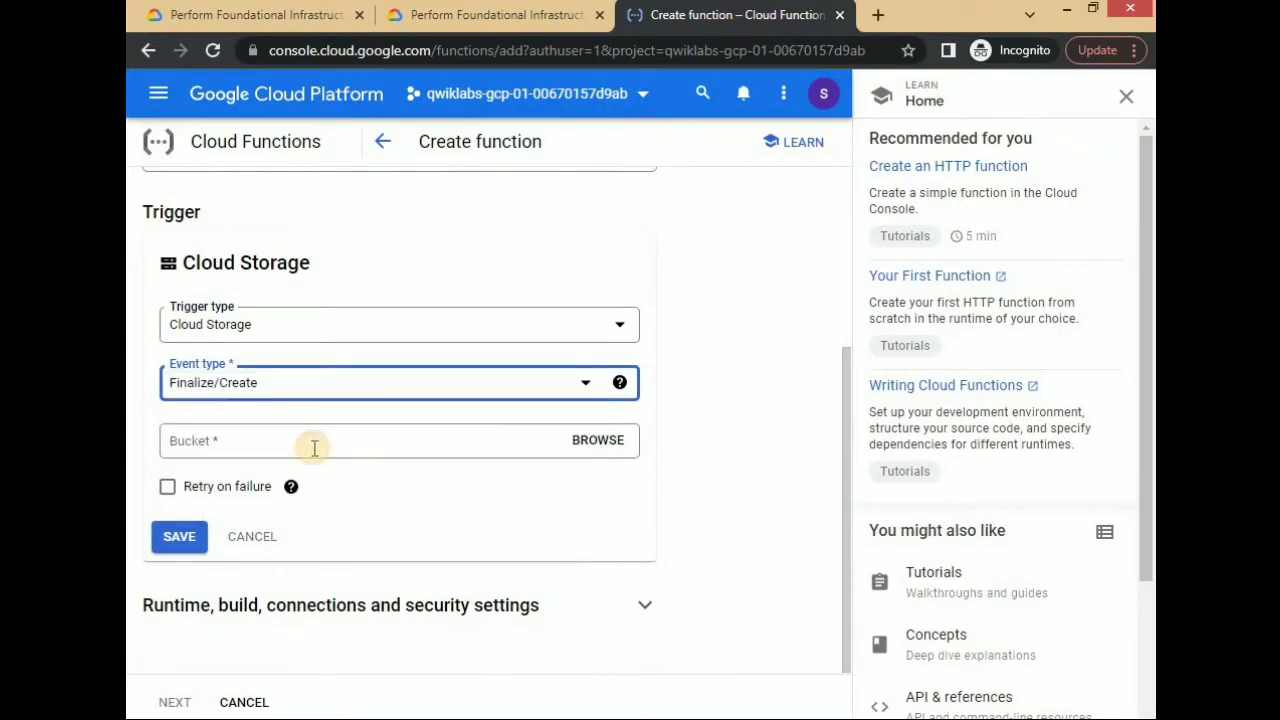
- Choose memories-bucket-20420 as the trigger bucket, save the trigger and proceed to the function's code configuration
{"action": "left_click", "coordinate": [590, 441]}
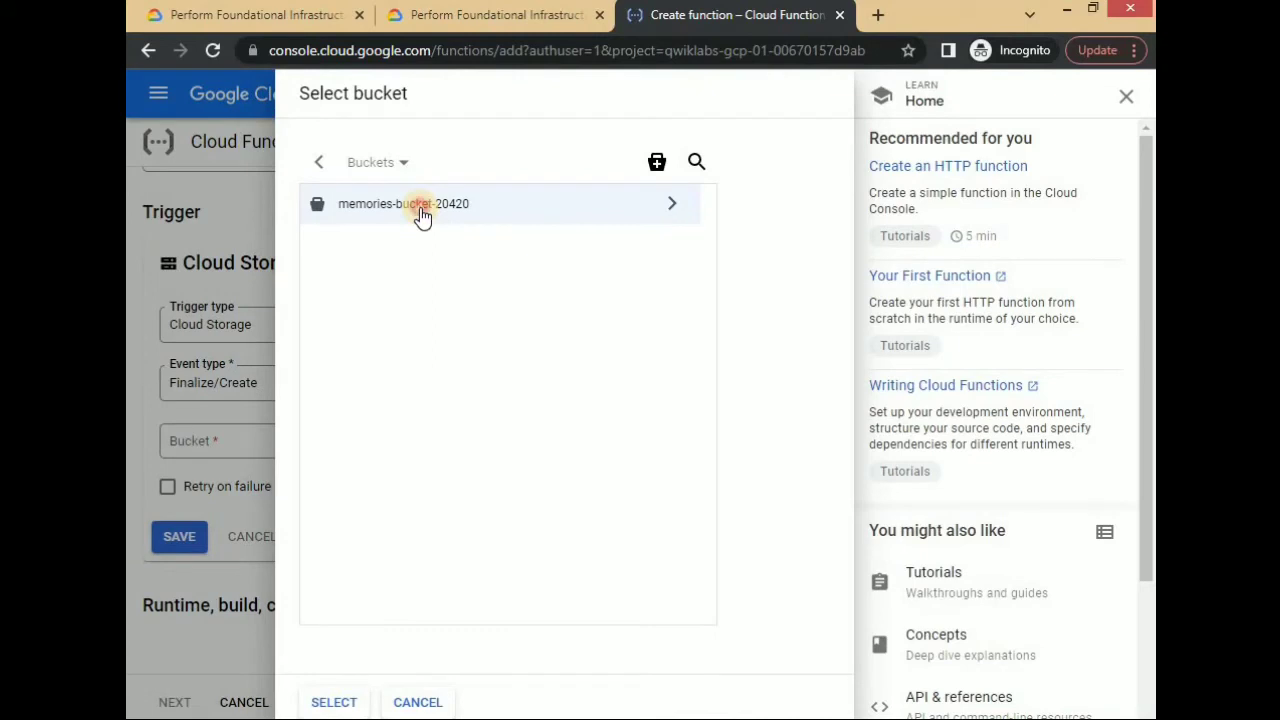
{"action": "left_click", "coordinate": [422, 215]}
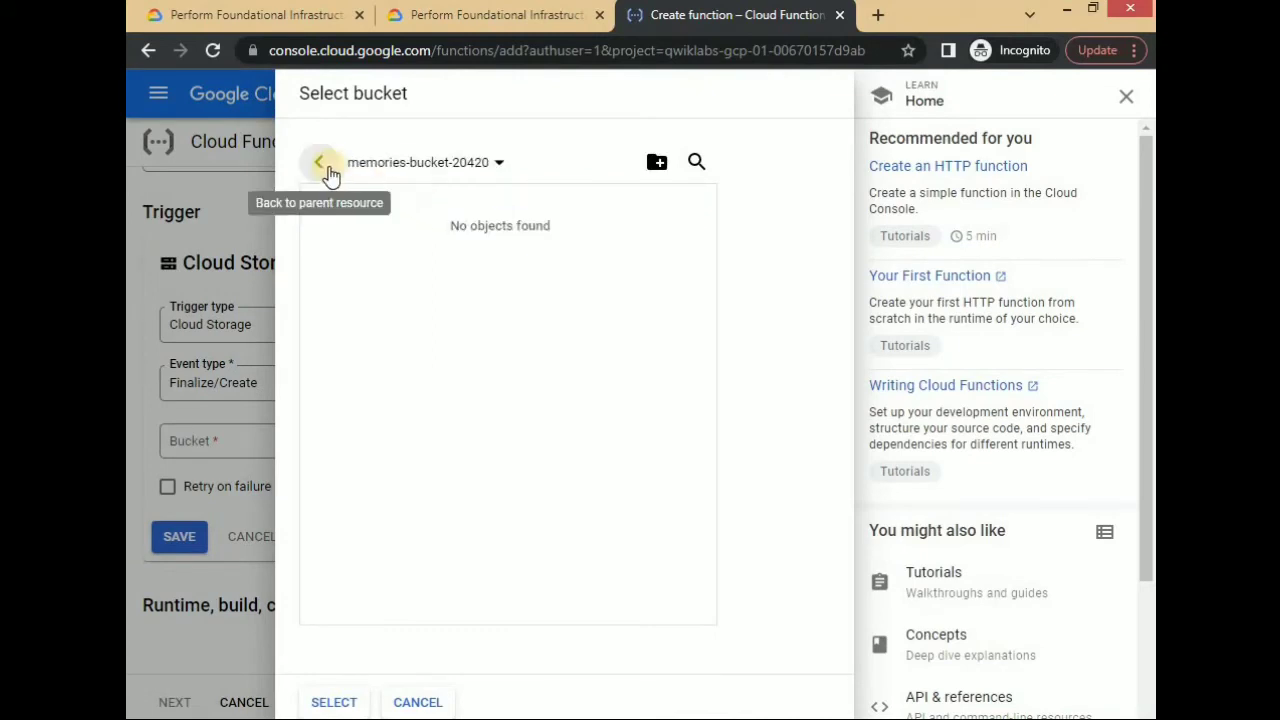
{"action": "left_click", "coordinate": [334, 702]}
{"action": "left_click", "coordinate": [168, 539]}
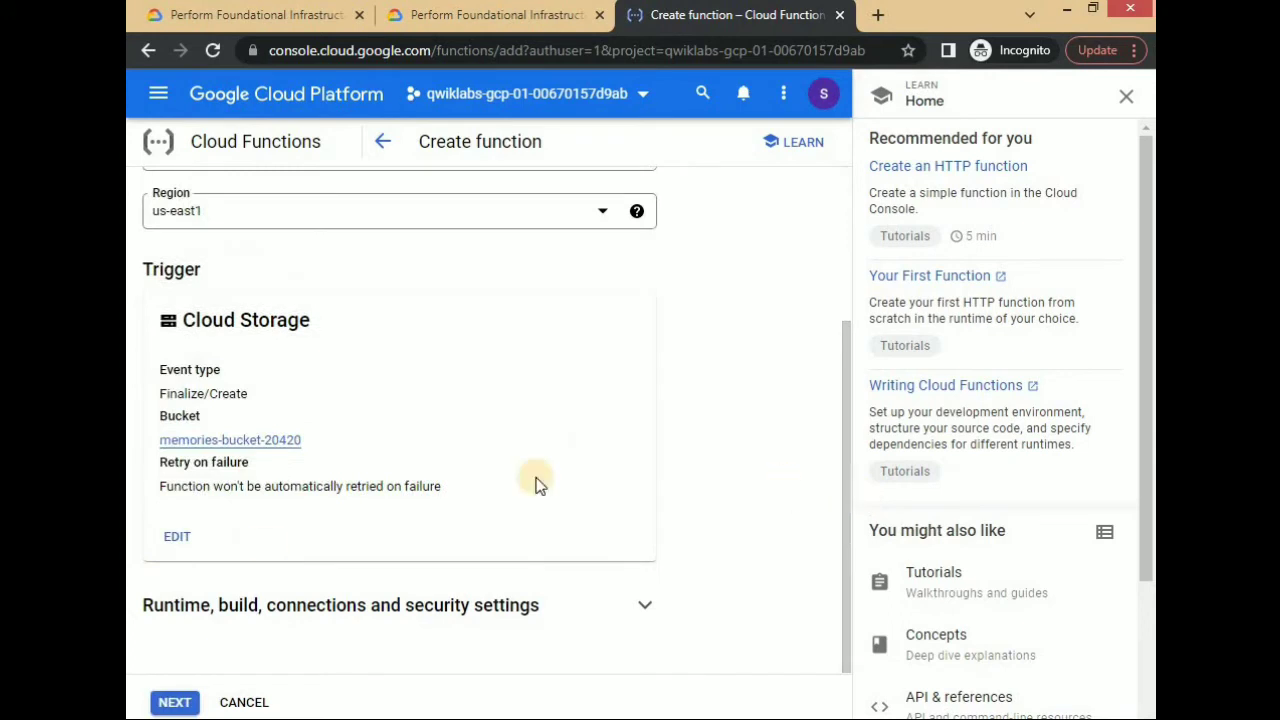
{"action": "left_click", "coordinate": [174, 702]}
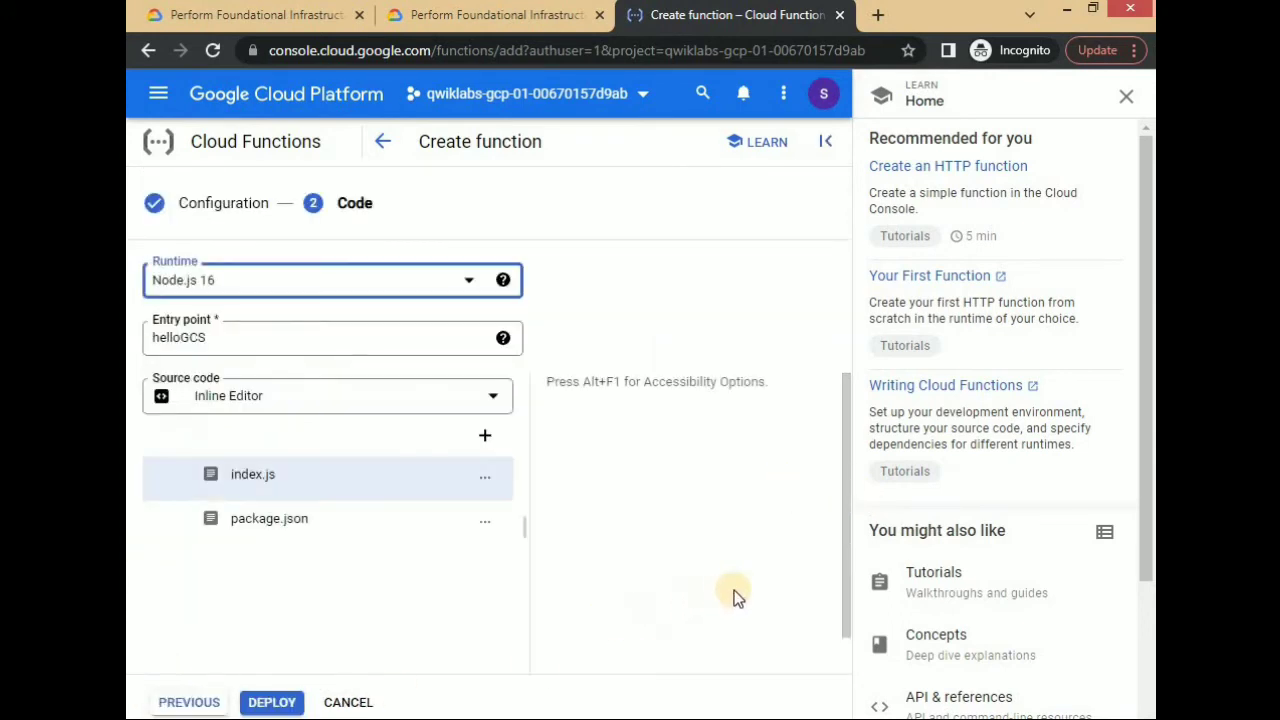
- Set the function's entry point to thumbnail, as given in the Task 3 instructions
{"action": "key", "text": "ctrl+shift+Tab"}
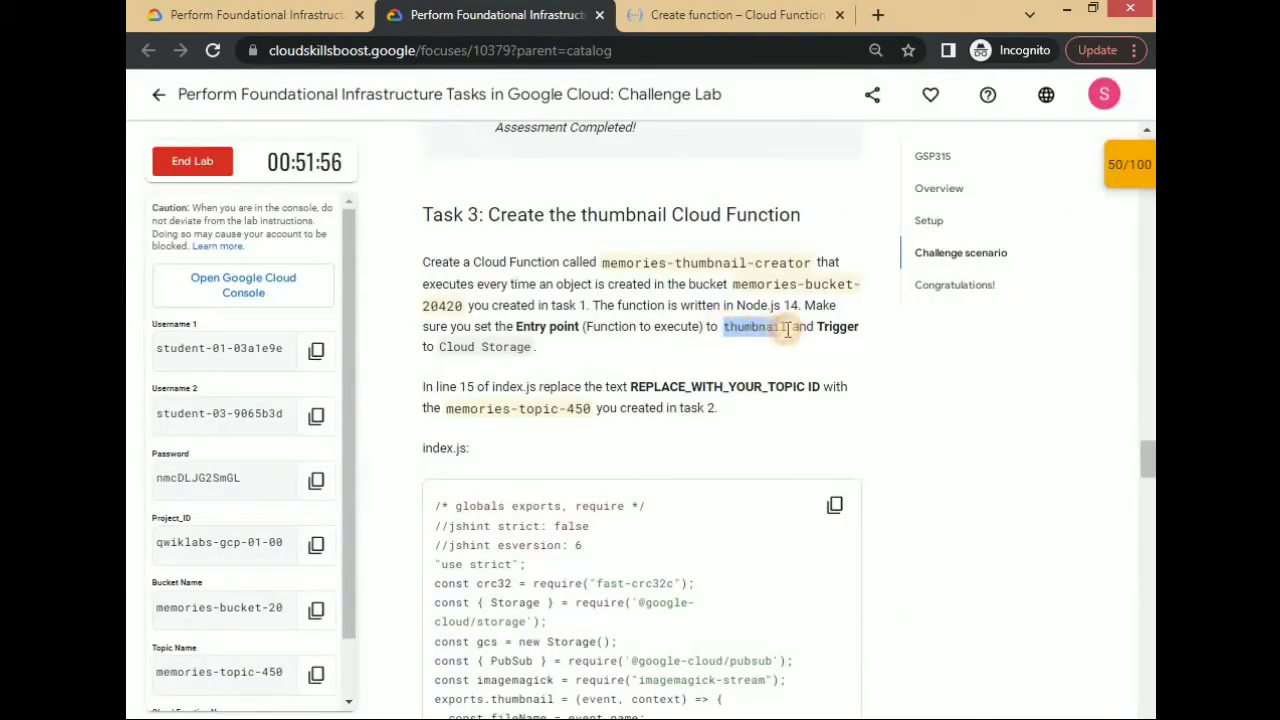
{"action": "key", "text": "ctrl+Tab"}
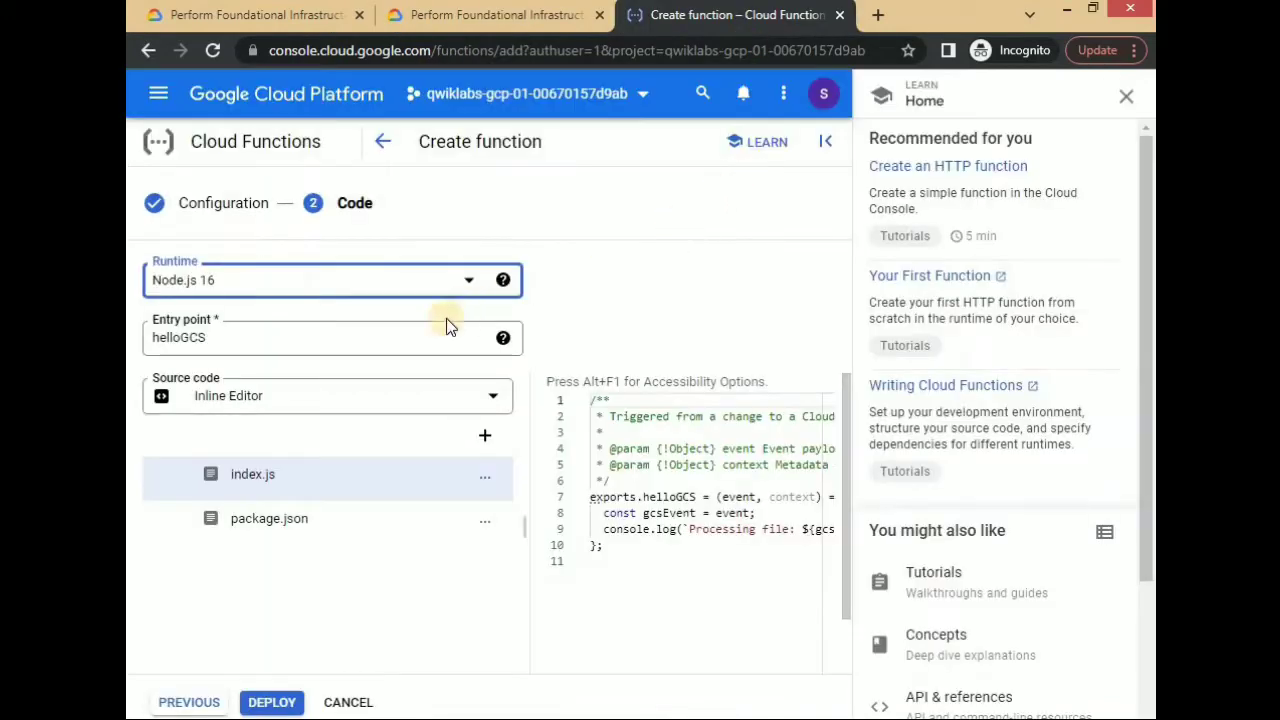
{"action": "left_click_drag", "start_coordinate": [612, 280], "coordinate": [550, 280]}
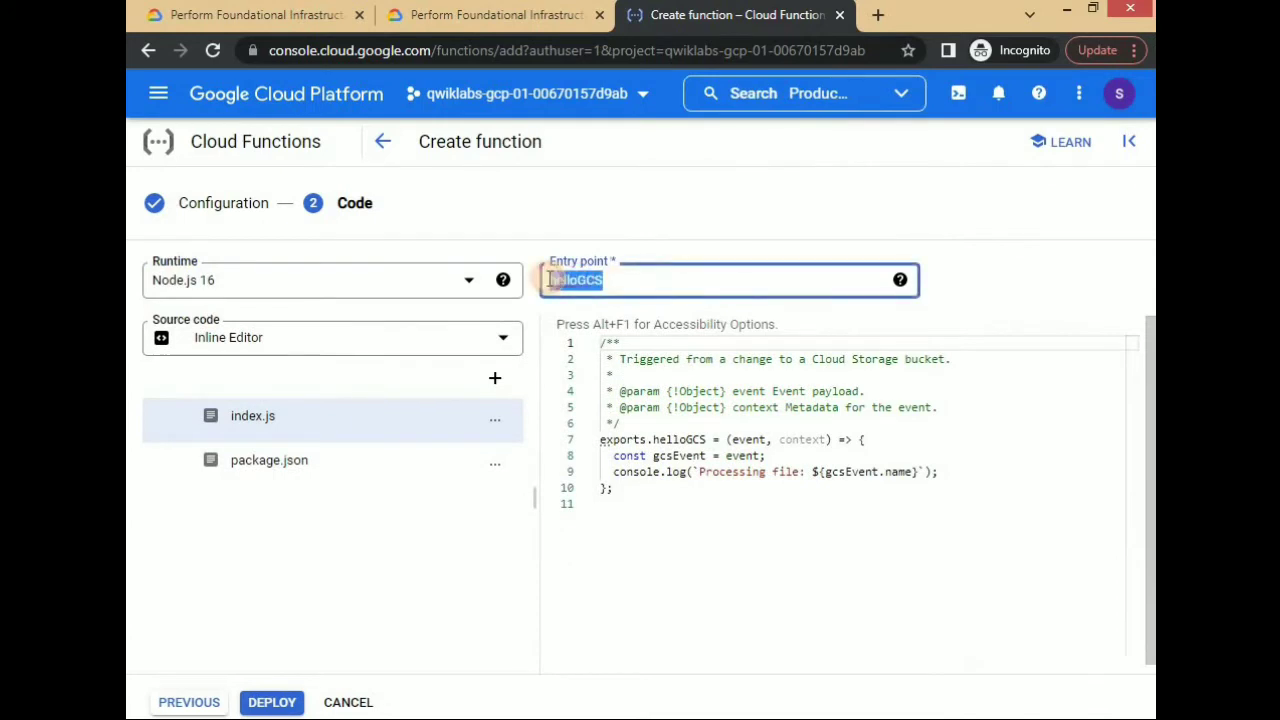
{"action": "key", "text": "BackSpace"}
{"action": "type", "text": "thumbnail"}
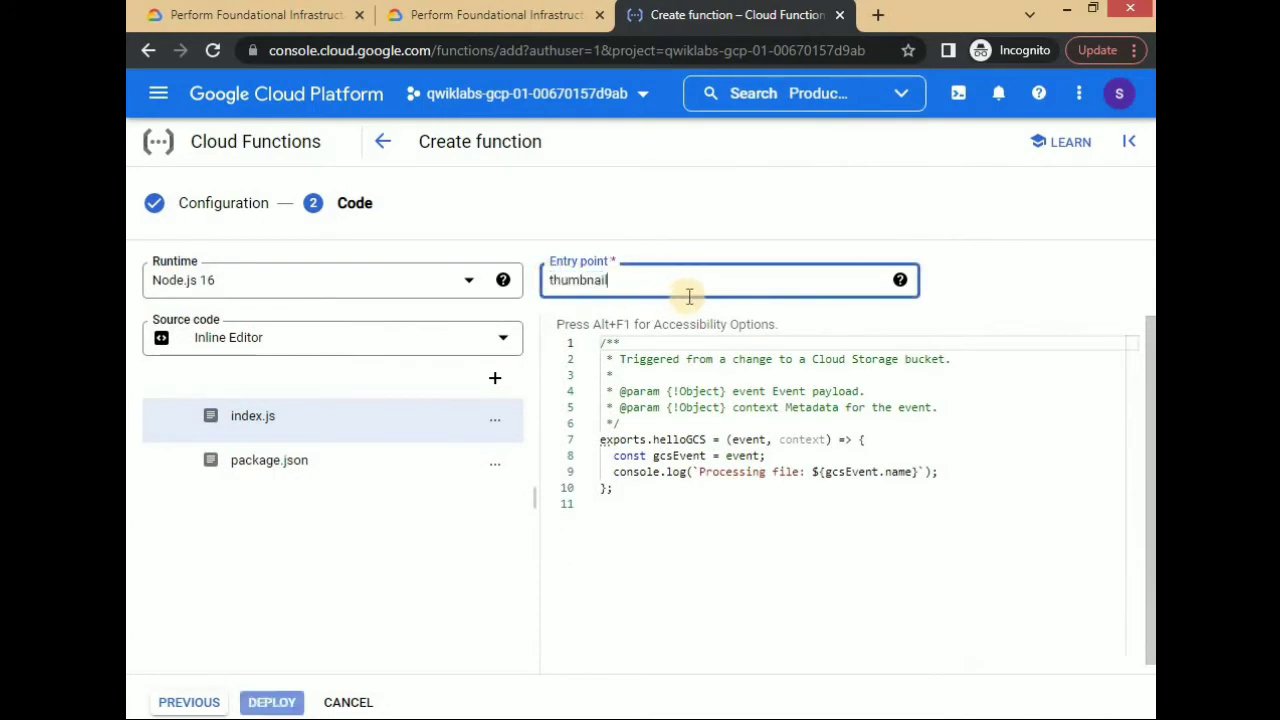
- Set the runtime to Node.js 14 and replace the sample code in index.js with the index.js code from the lab instructions
{"action": "left_click", "coordinate": [394, 296]}
{"action": "left_click", "coordinate": [248, 489]}
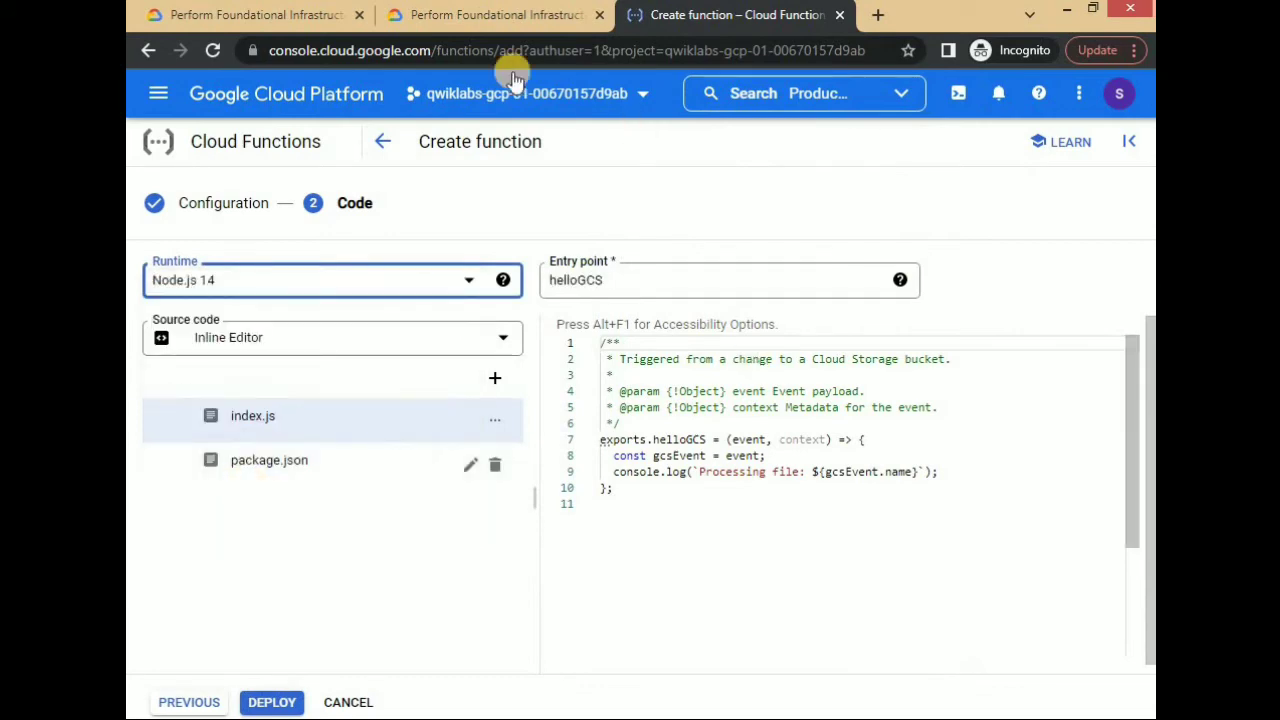
{"action": "left_click", "coordinate": [498, 15]}
{"action": "scroll", "coordinate": [751, 363], "scroll_direction": "down", "scroll_amount": 3}
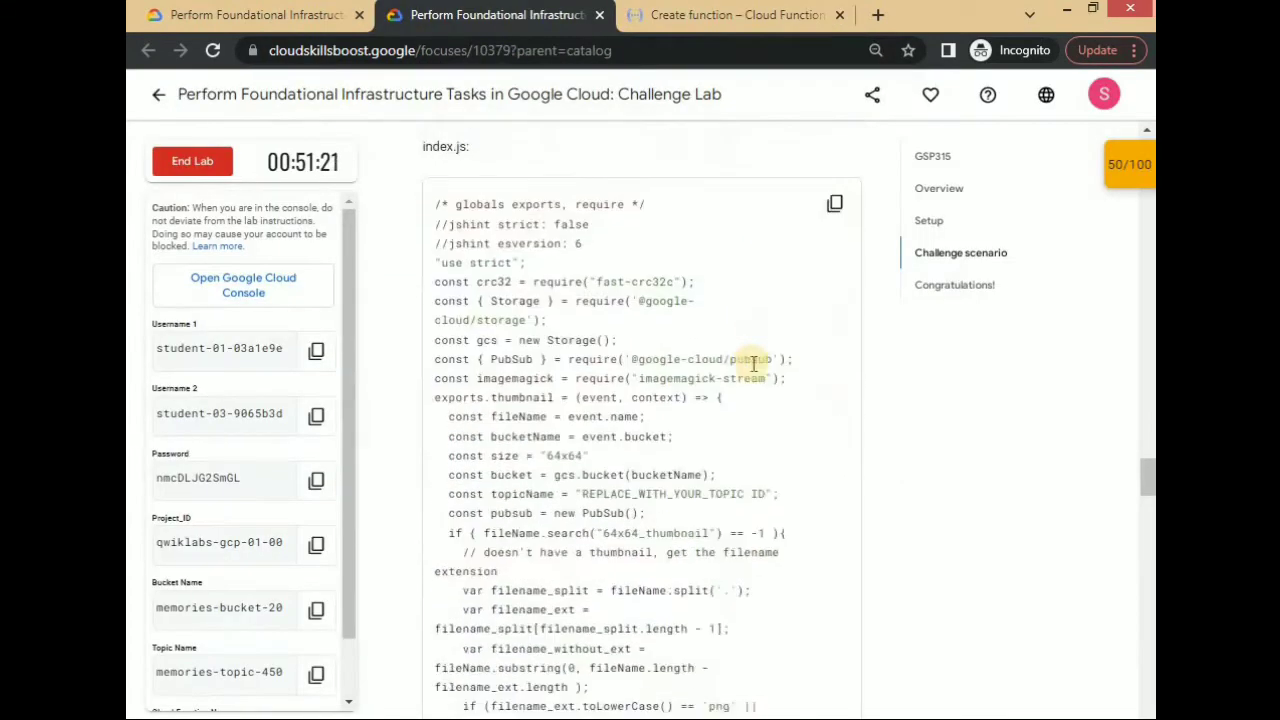
{"action": "left_click", "coordinate": [837, 205]}
{"action": "key", "text": "ctrl+Tab"}
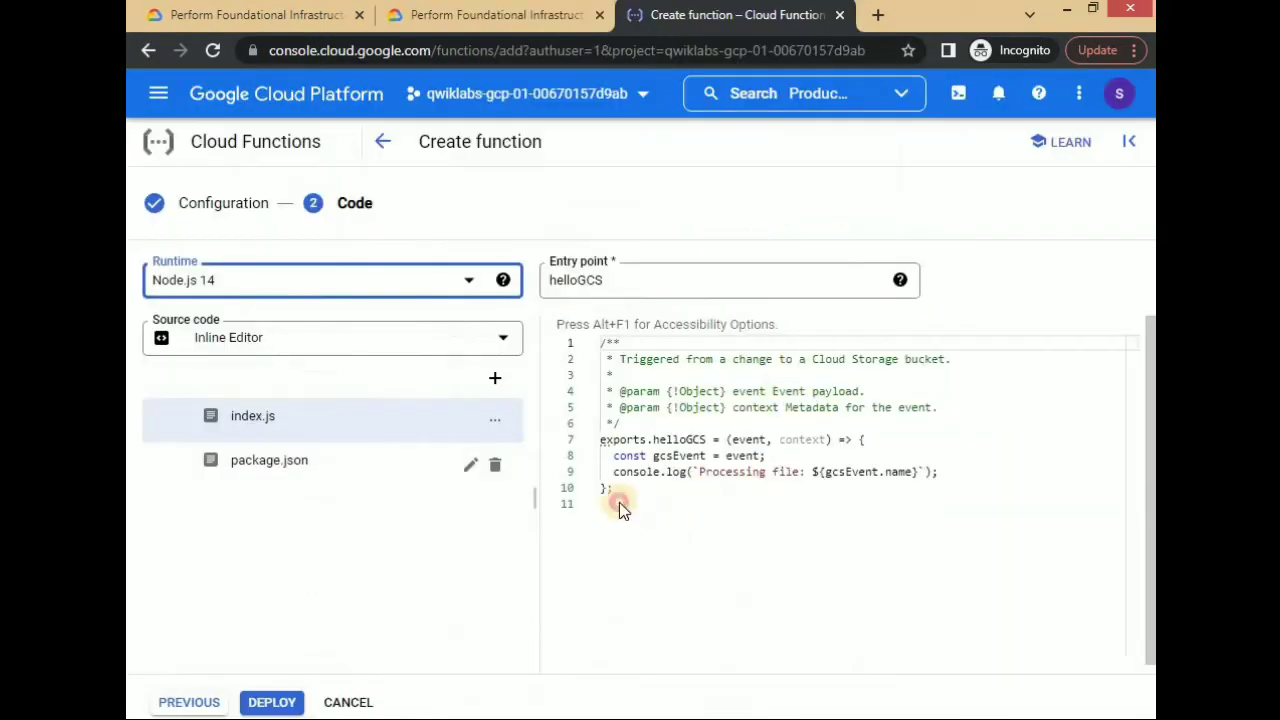
{"action": "left_click_drag", "start_coordinate": [615, 491], "coordinate": [600, 355]}
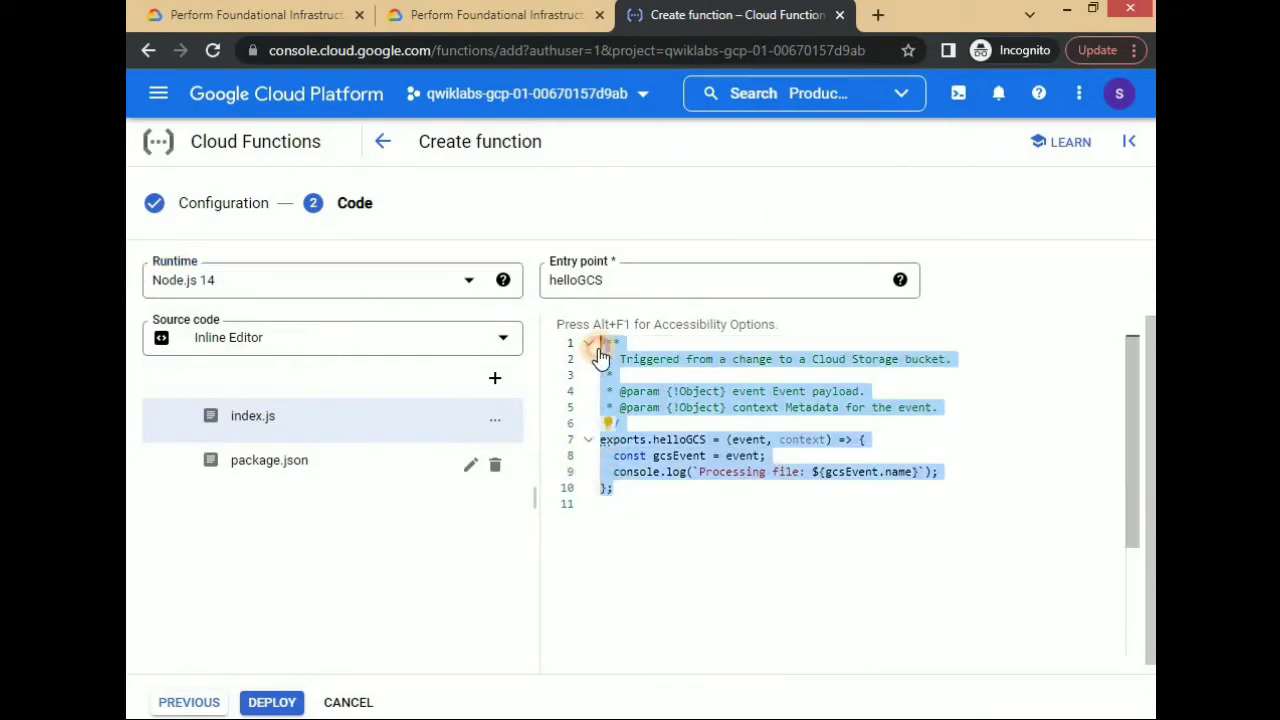
{"action": "key", "text": "BackSpace"}
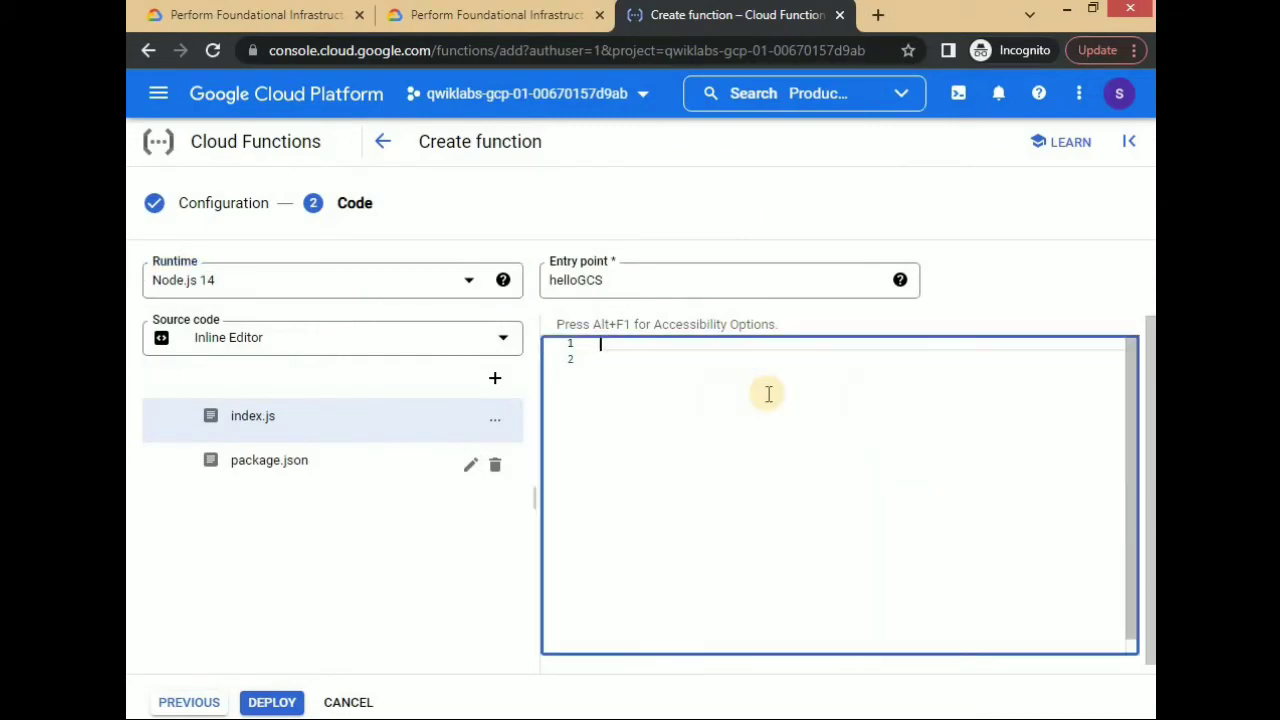
{"action": "key", "text": "ctrl+v"}
- Replace the REPLACE_WITH_YOUR_TOPIC ID placeholder in line 15 of index.js with the topic name memories-topic-450 from the lab instructions
{"action": "scroll", "coordinate": [850, 450], "scroll_direction": "up", "scroll_amount": 10}
{"action": "left_click", "coordinate": [941, 509]}
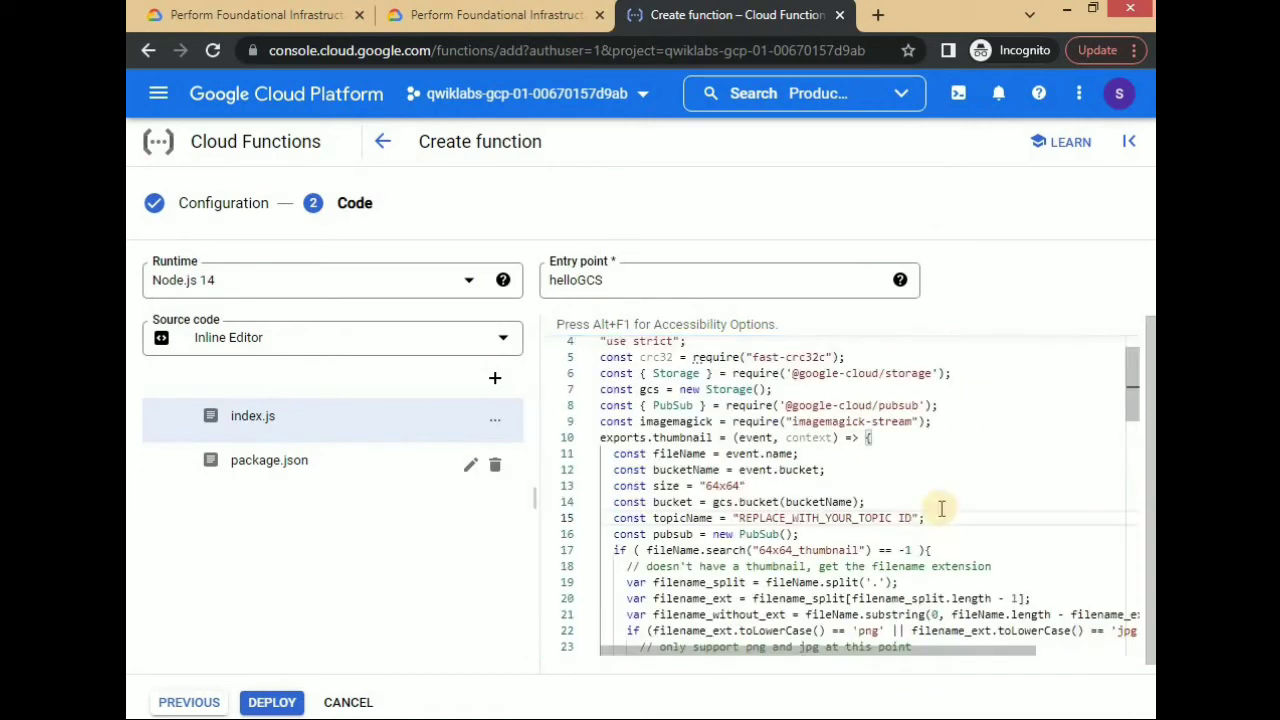
{"action": "left_click_drag", "start_coordinate": [913, 512], "coordinate": [755, 514]}
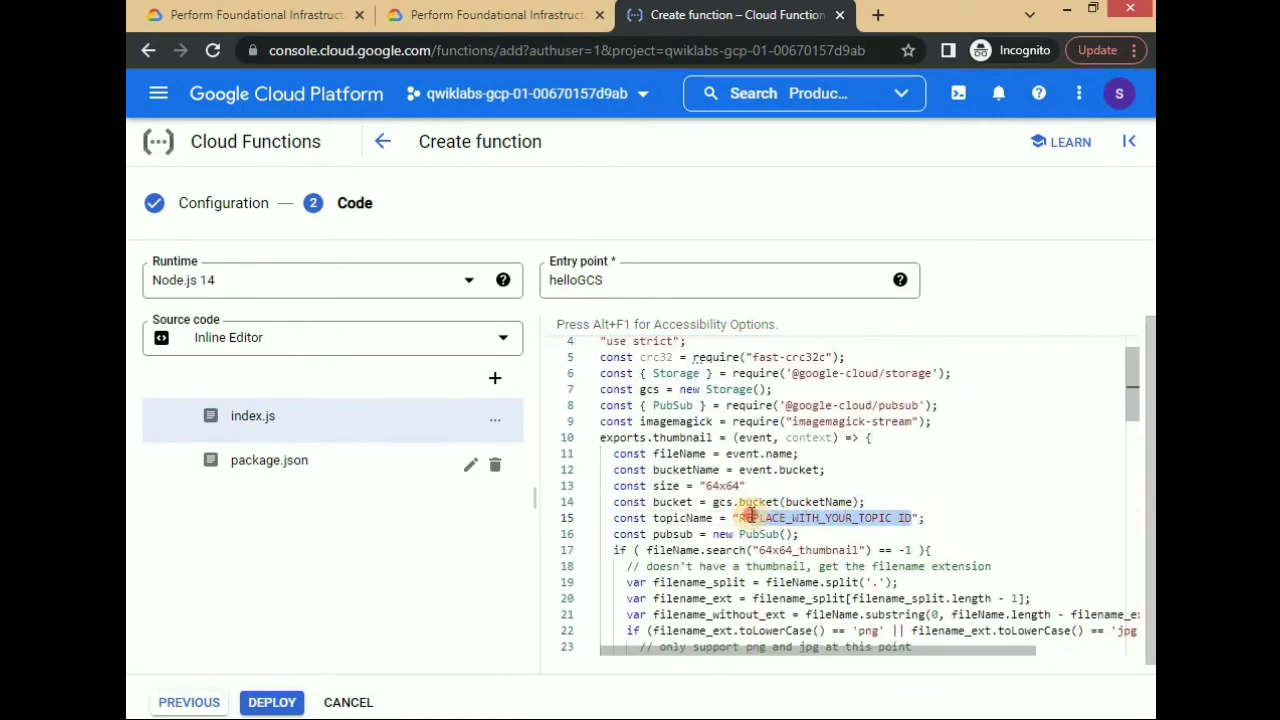
{"action": "key", "text": "BackSpace"}
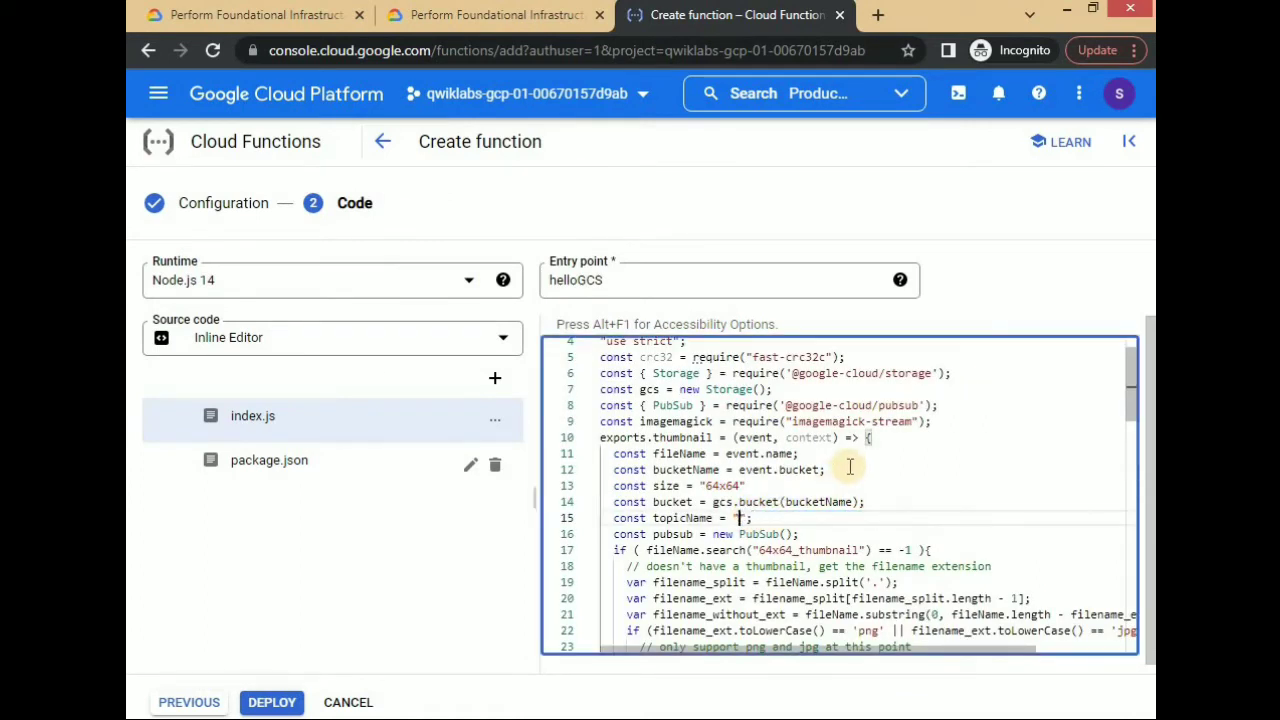
{"action": "left_click", "coordinate": [500, 15]}
{"action": "scroll", "coordinate": [685, 340], "scroll_direction": "up", "scroll_amount": 2}
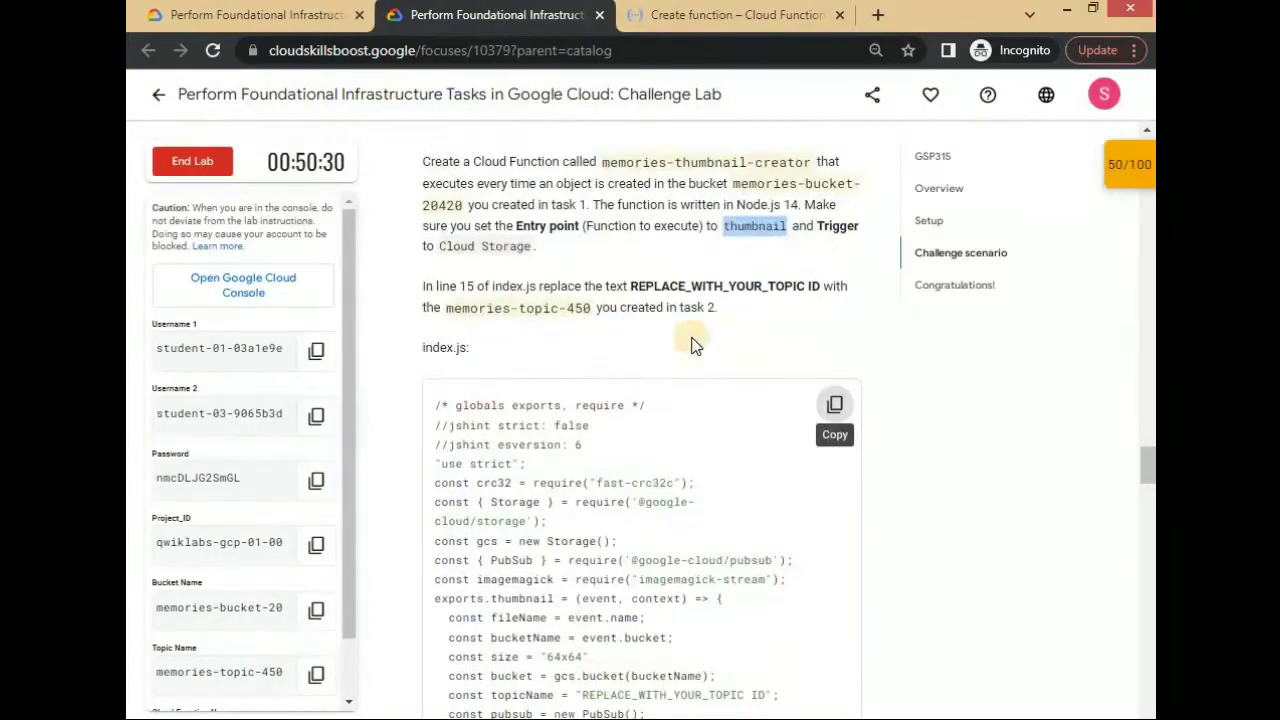
{"action": "left_click_drag", "start_coordinate": [447, 314], "coordinate": [595, 311]}
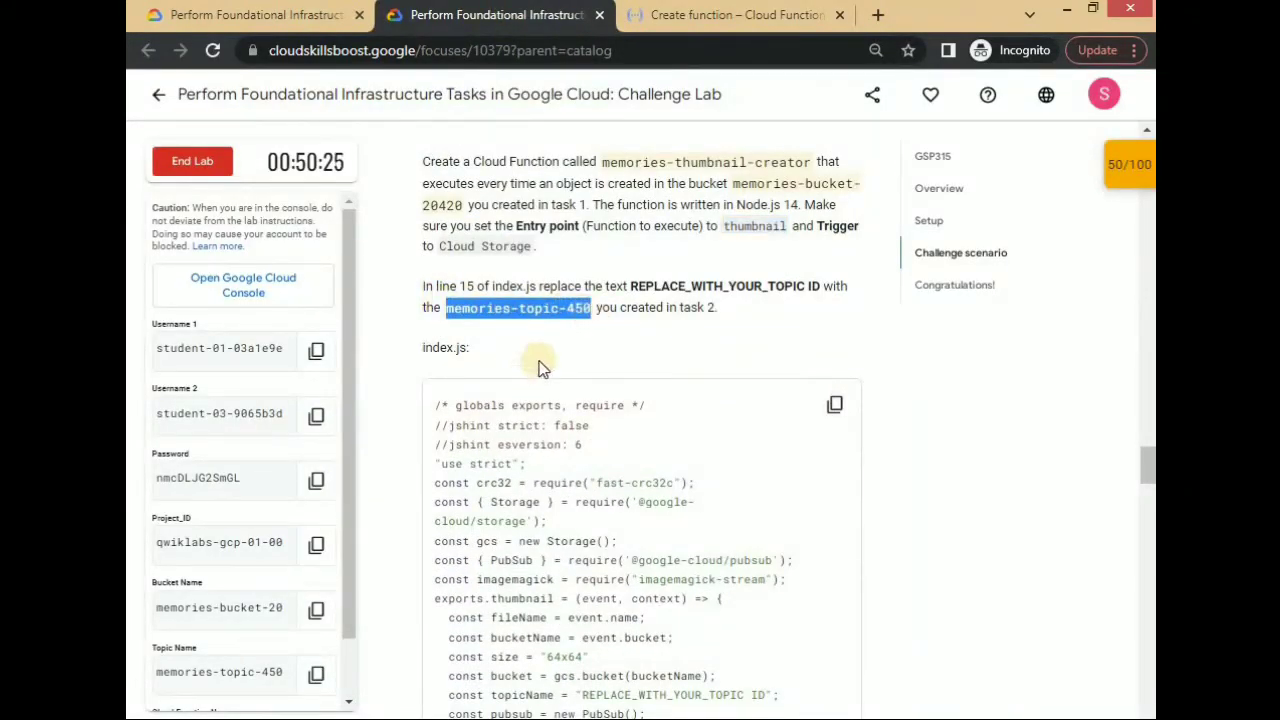
{"action": "left_click", "coordinate": [740, 15]}
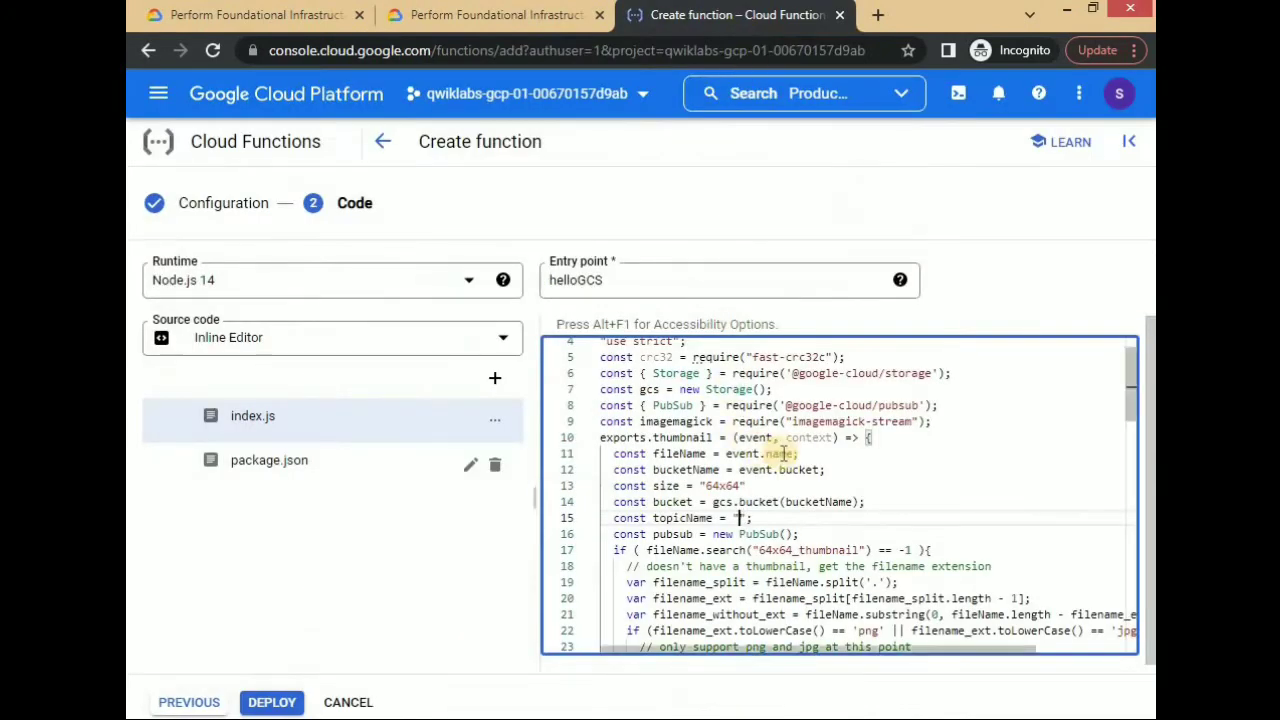
{"action": "key", "text": "ctrl+v"}
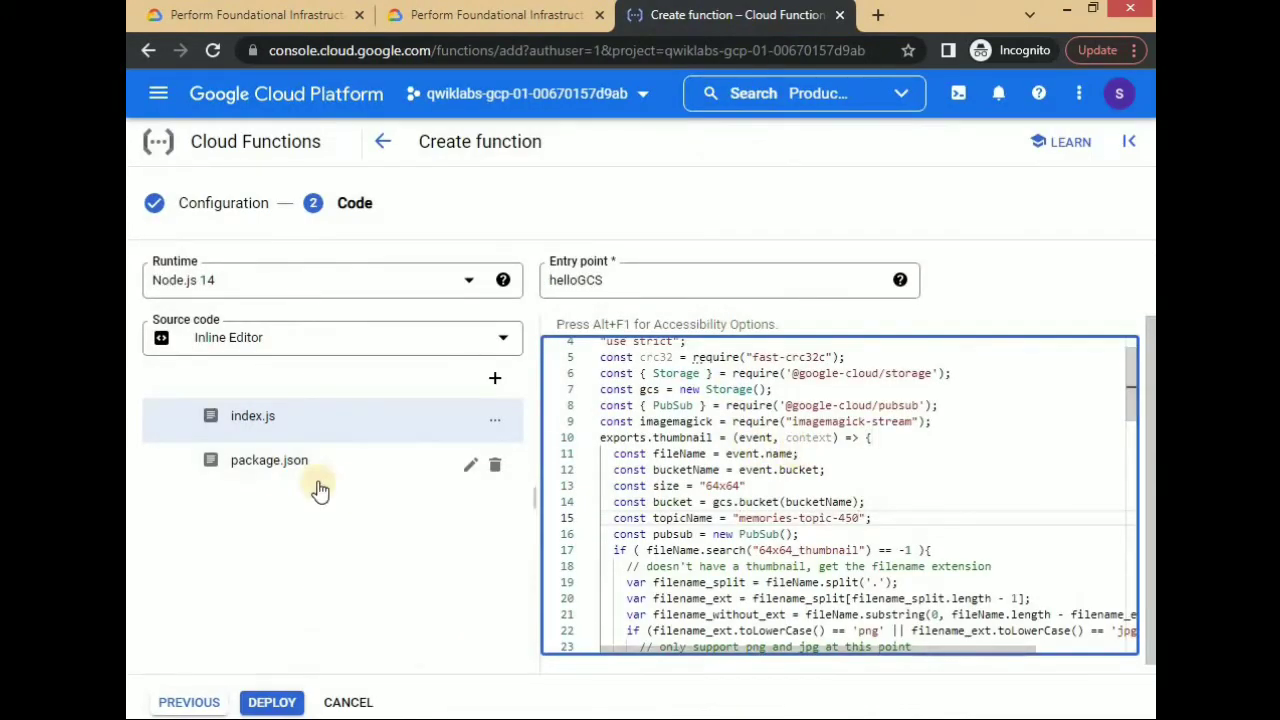
- Replace the contents of package.json with the package.json code from the lab instructions and deploy the function
{"action": "left_click", "coordinate": [269, 460]}
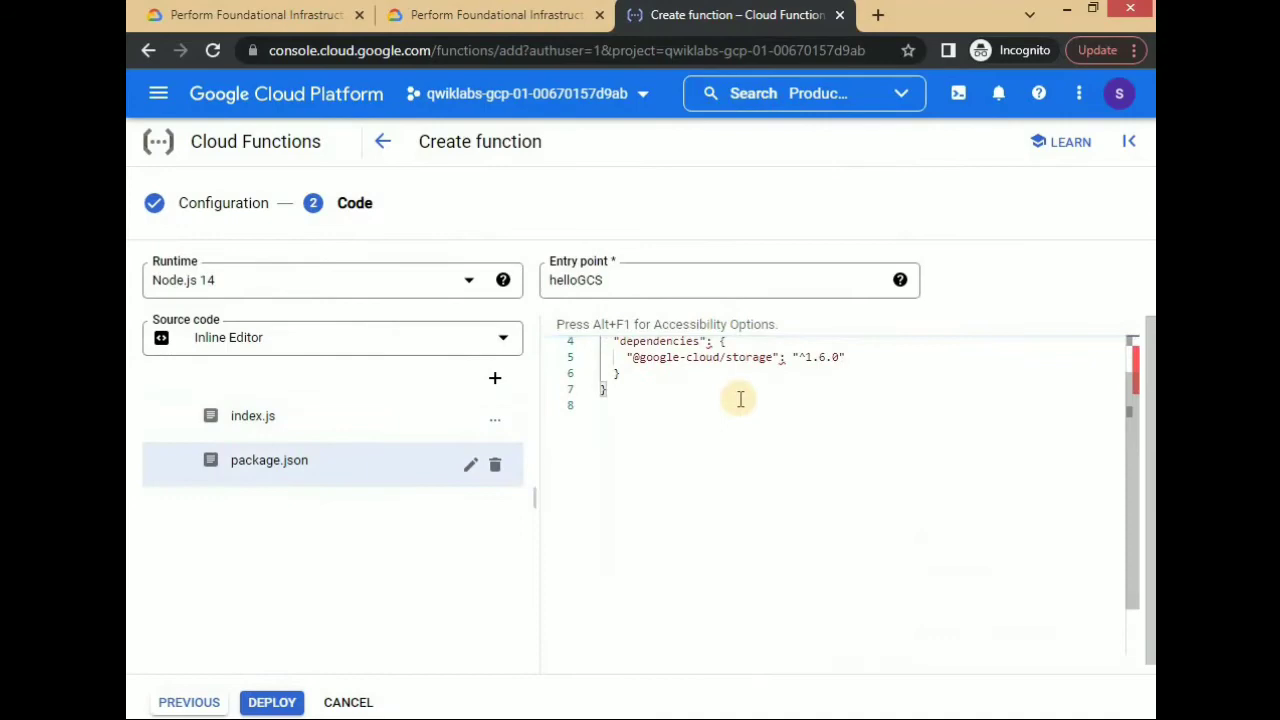
{"action": "left_click", "coordinate": [495, 15]}
{"action": "scroll", "coordinate": [749, 318], "scroll_direction": "down", "scroll_amount": 4}
{"action": "scroll", "coordinate": [749, 318], "scroll_direction": "down", "scroll_amount": 10}
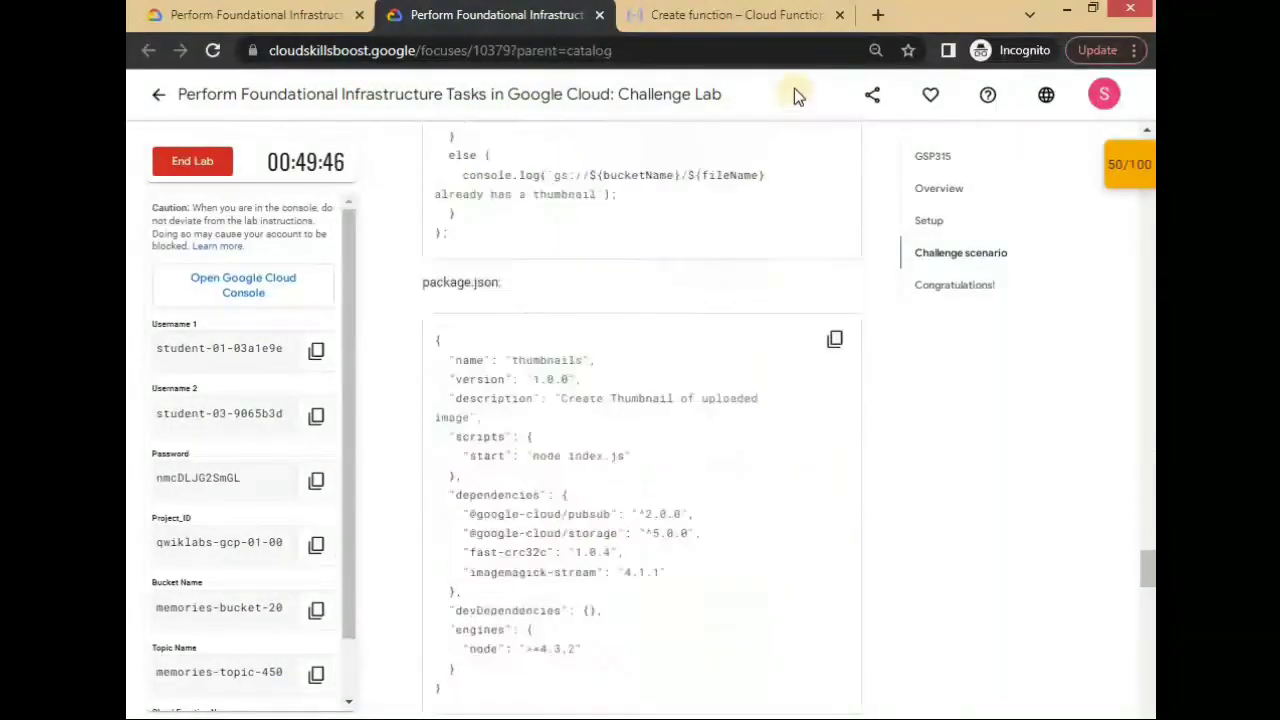
{"action": "left_click", "coordinate": [835, 226]}
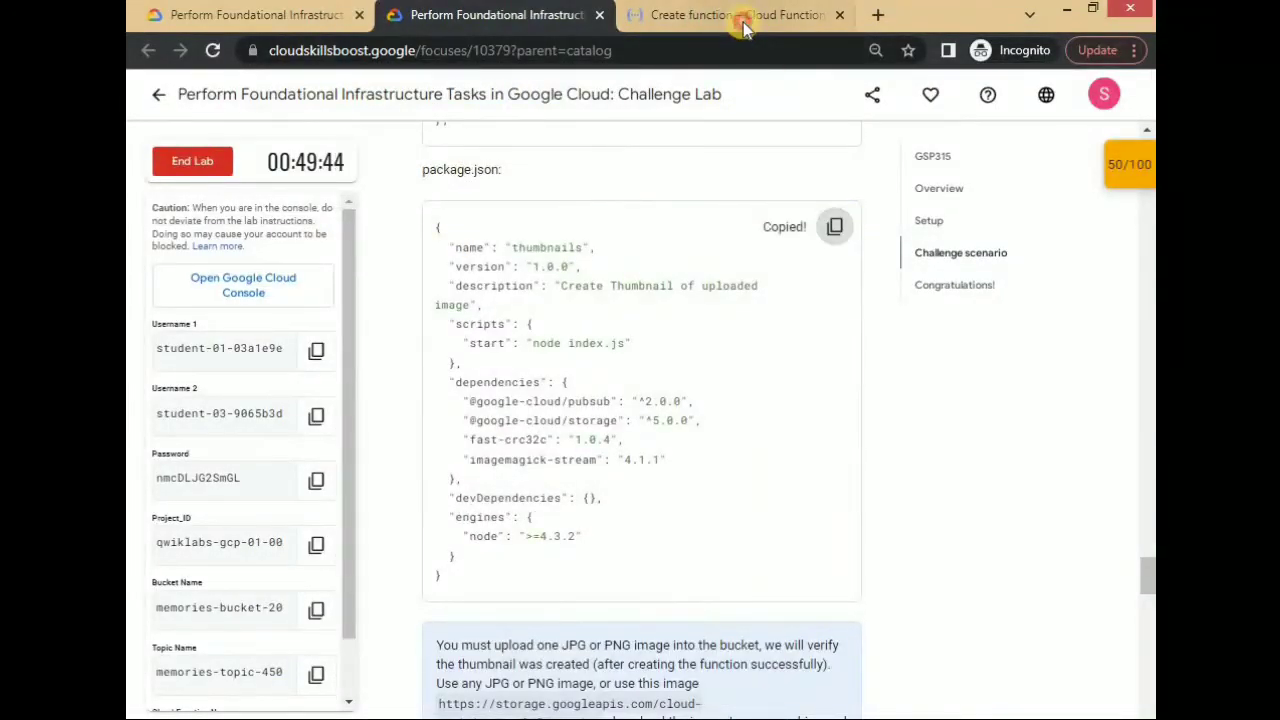
{"action": "left_click", "coordinate": [740, 15]}
{"action": "left_click_drag", "start_coordinate": [620, 405], "coordinate": [600, 342]}
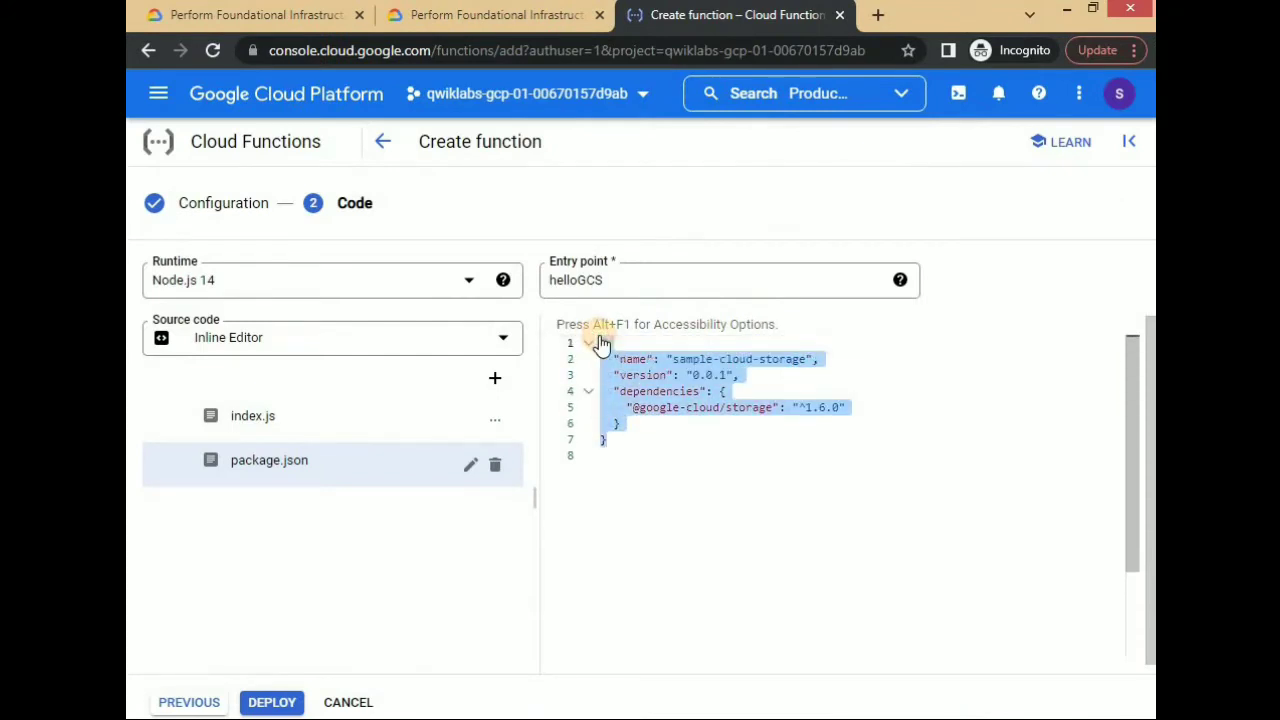
{"action": "key", "text": "Delete"}
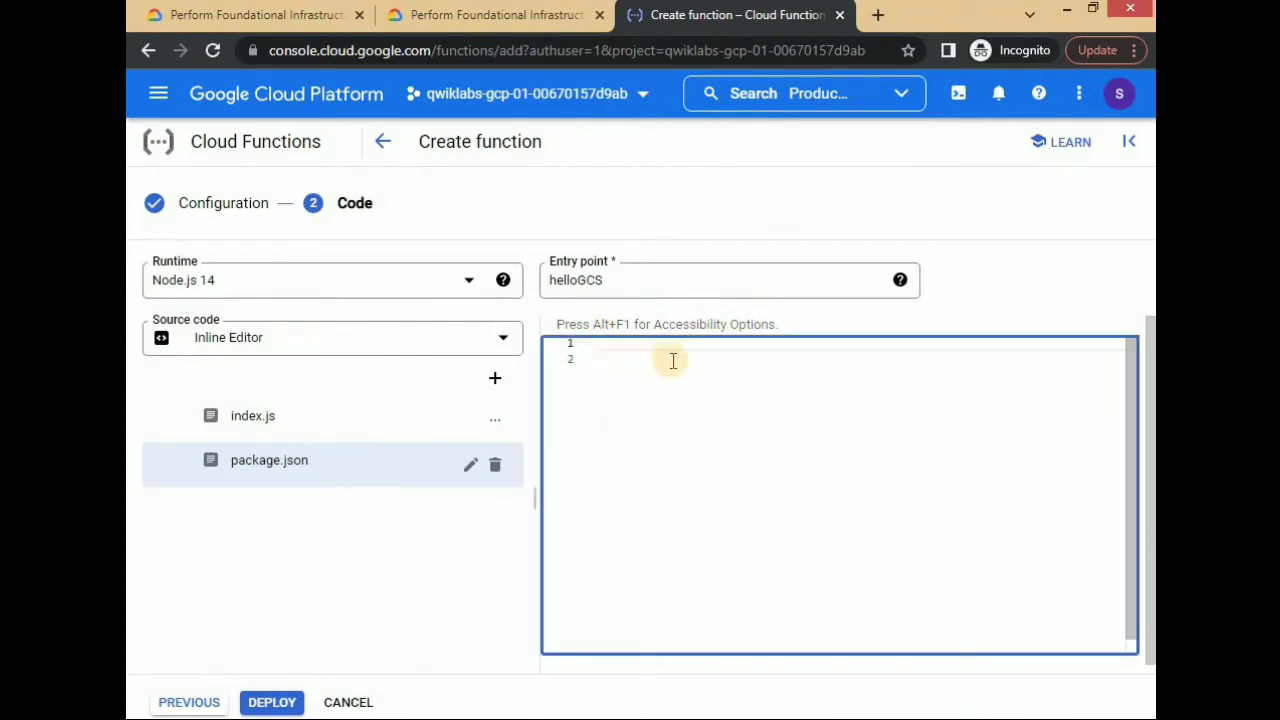
{"action": "key", "text": "ctrl+v"}
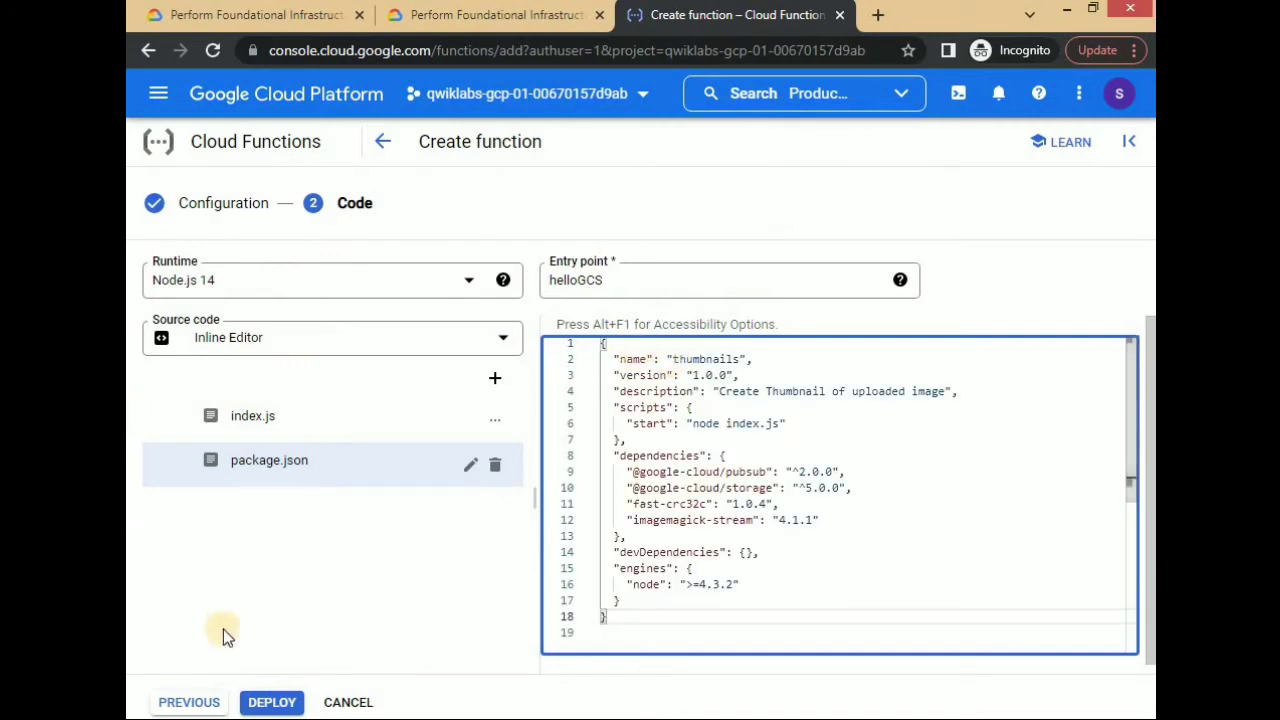
{"action": "left_click", "coordinate": [274, 705]}
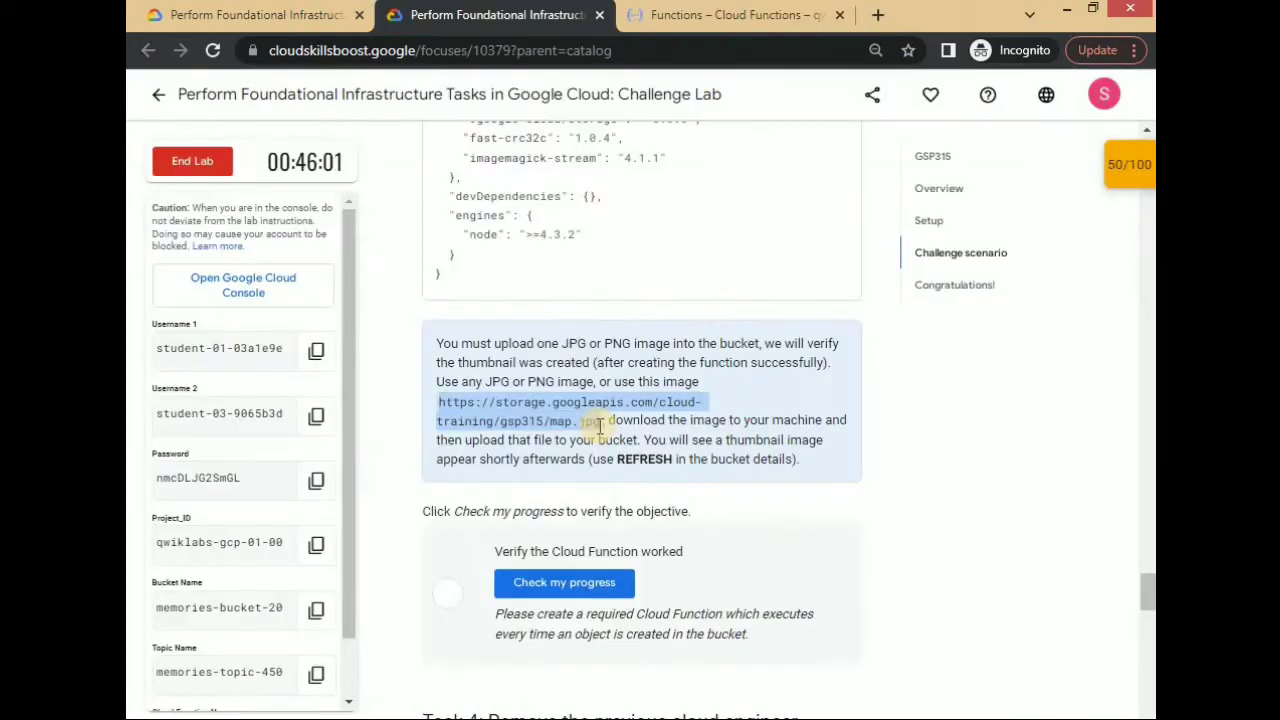
{"action": "left_click", "coordinate": [870, 18]}
{"action": "key", "text": "ctrl+v"}
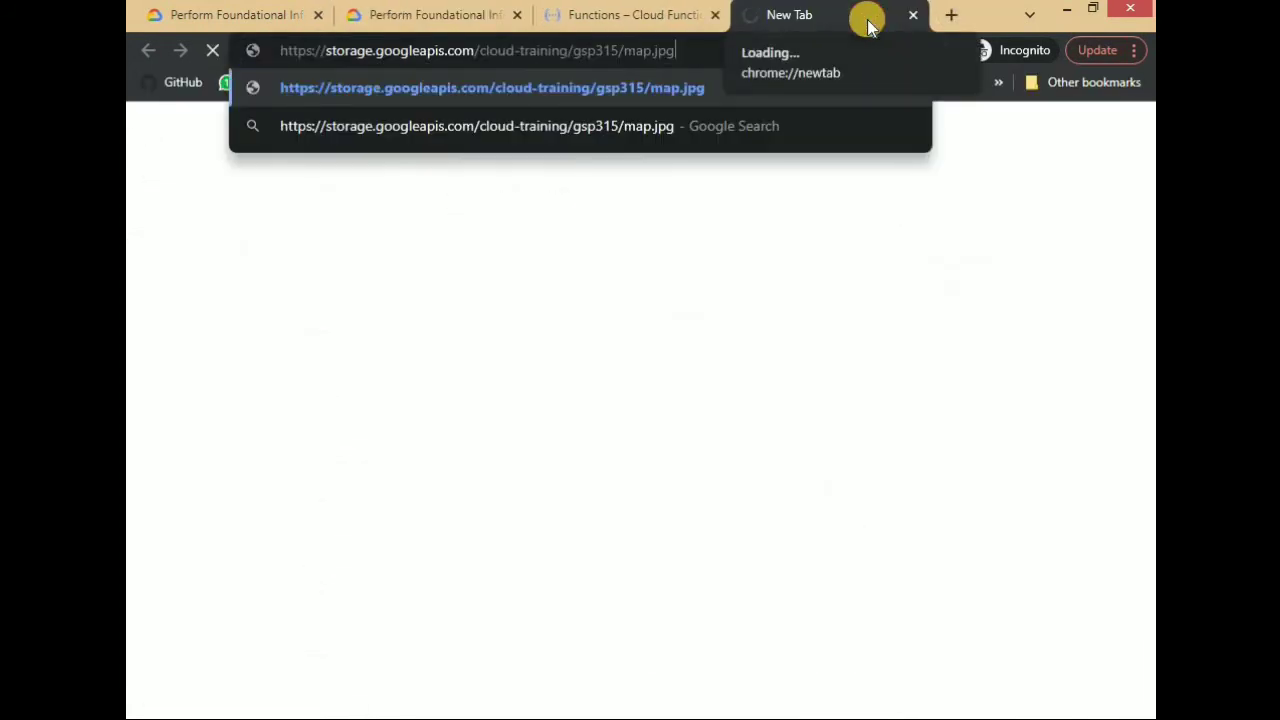
{"action": "key", "text": "Return"}
{"action": "left_click", "coordinate": [575, 18]}
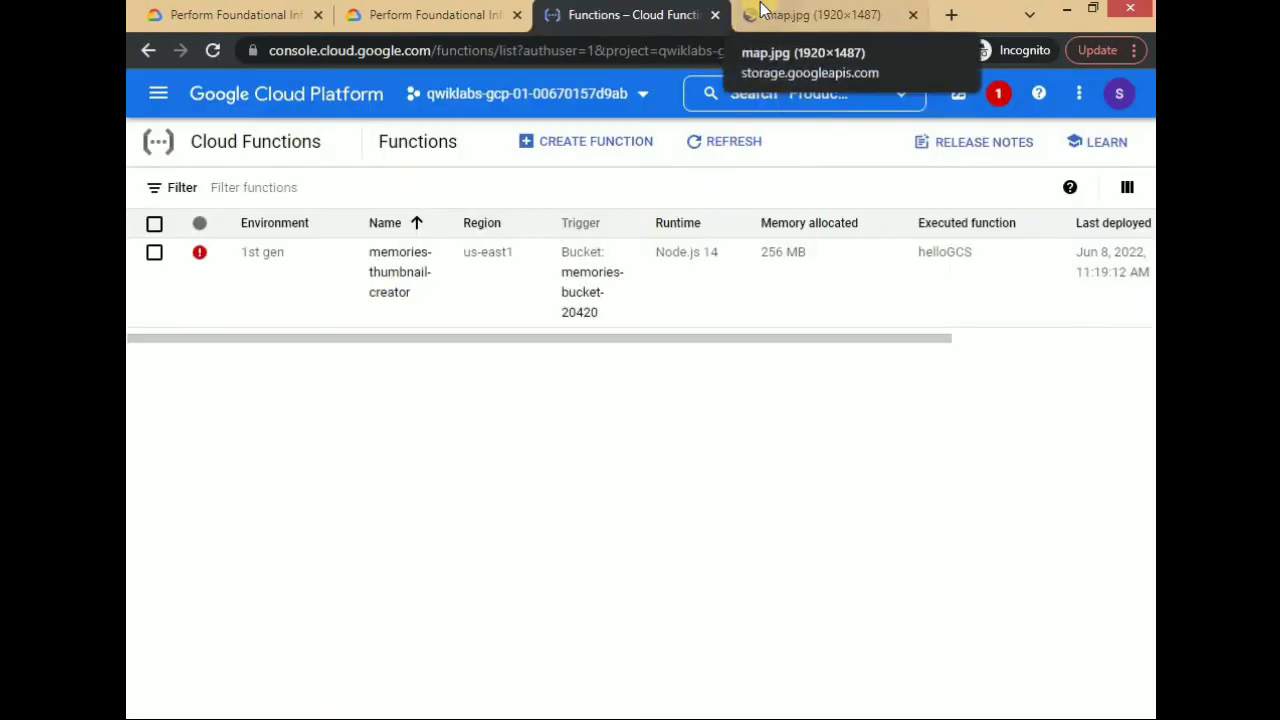
{"action": "left_click", "coordinate": [762, 12]}
{"action": "right_click", "coordinate": [634, 292]}
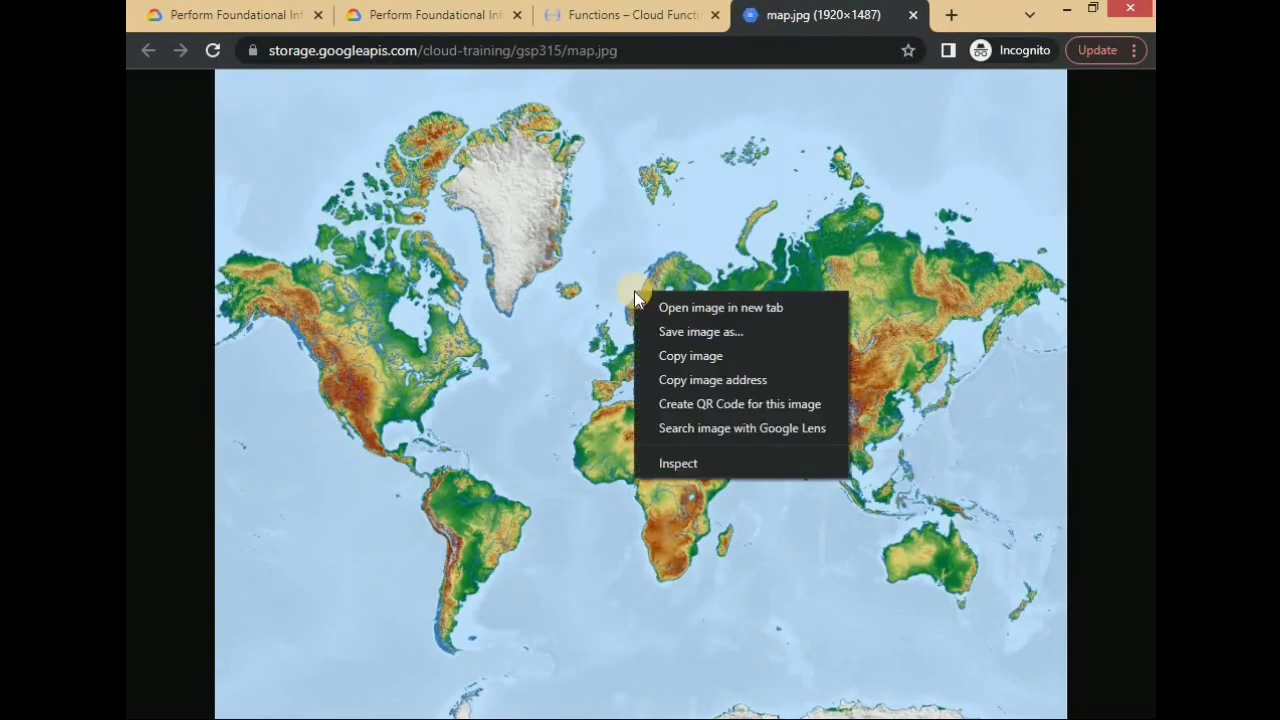
{"action": "left_click", "coordinate": [684, 342]}
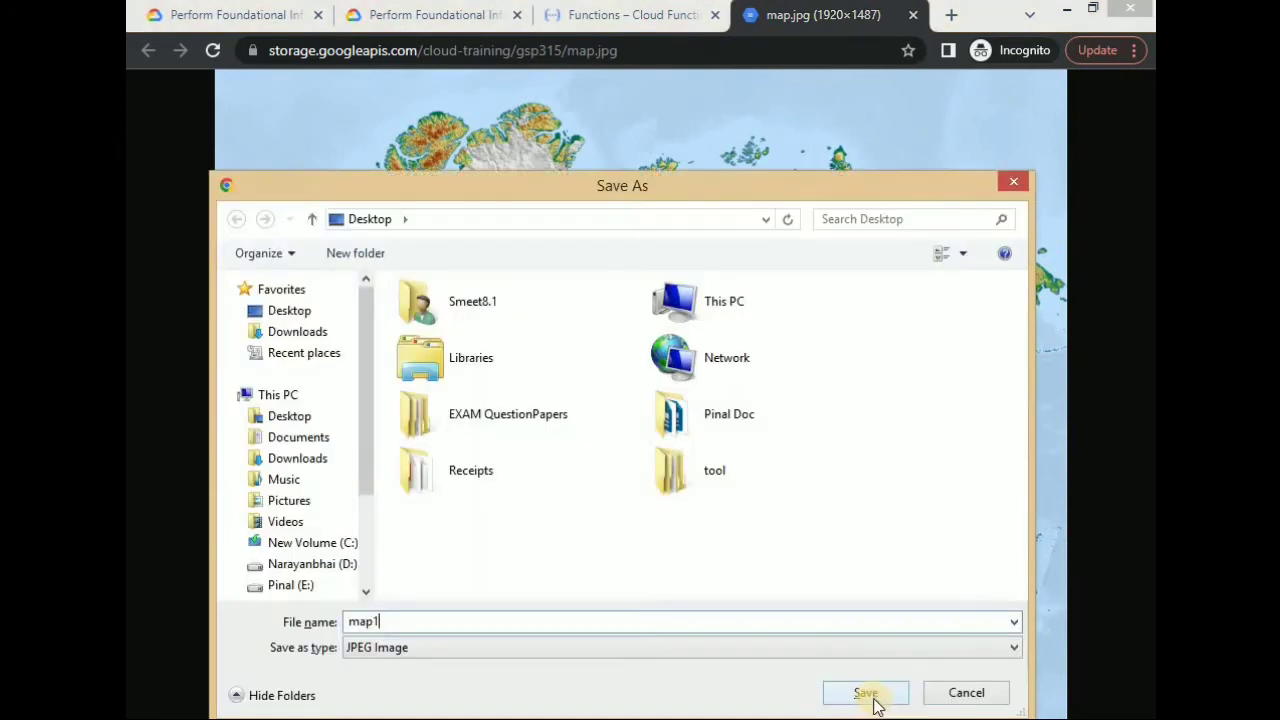
{"action": "left_click", "coordinate": [868, 693]}
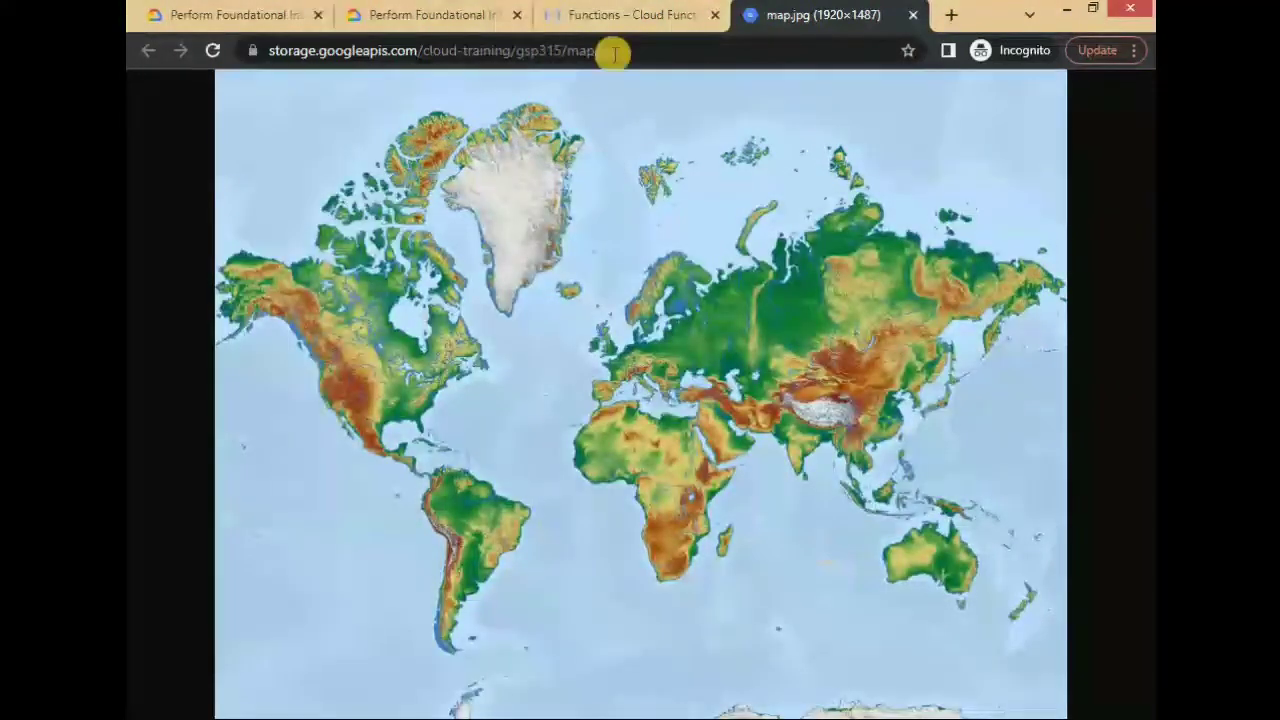
- Open memories-bucket-20420 in the Cloud Storage browser and upload the map1 image from the Desktop
{"action": "left_click", "coordinate": [630, 15]}
{"action": "left_click", "coordinate": [158, 93]}
{"action": "mouse_move", "coordinate": [349, 366]}
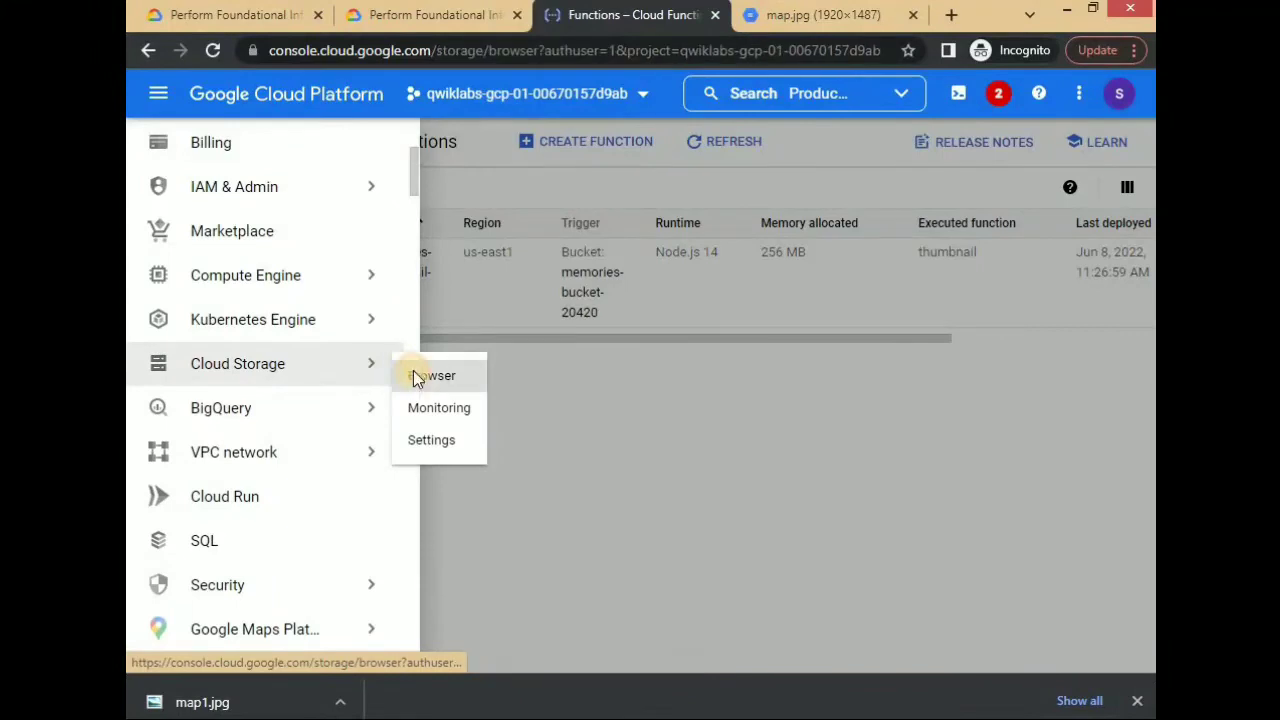
{"action": "left_click", "coordinate": [417, 378]}
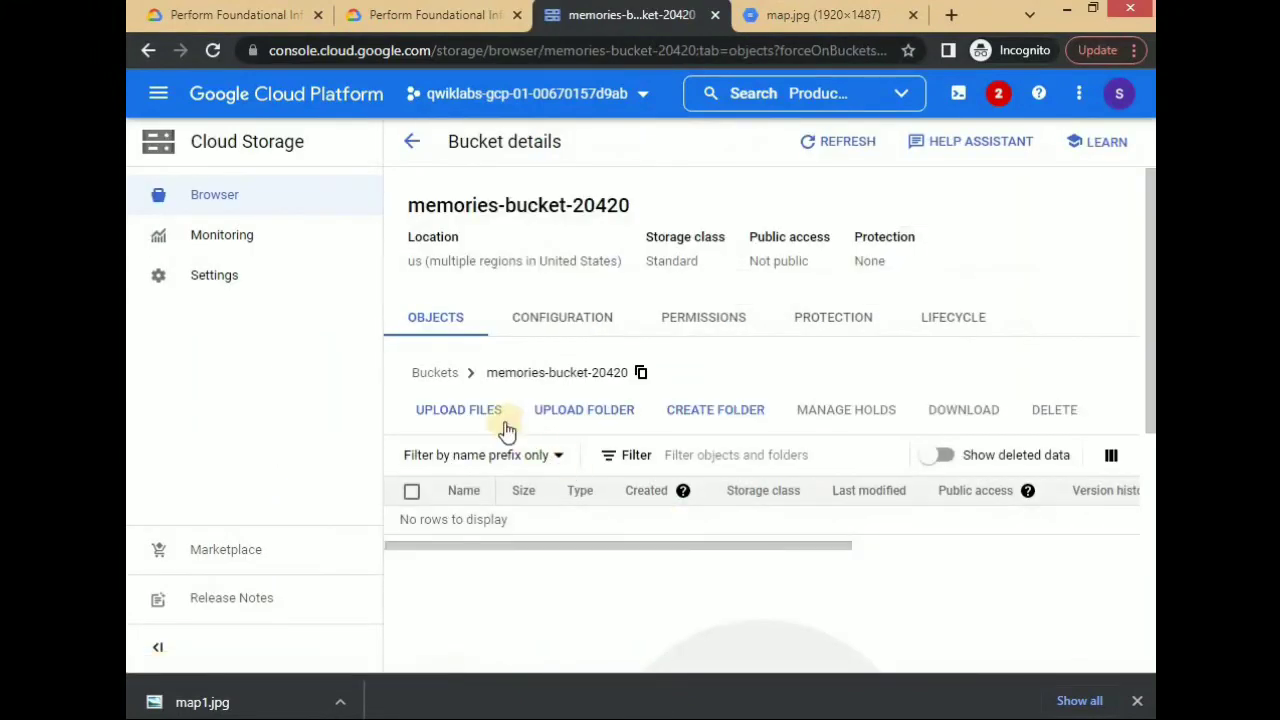
{"action": "left_click", "coordinate": [486, 412]}
{"action": "left_click", "coordinate": [582, 470]}
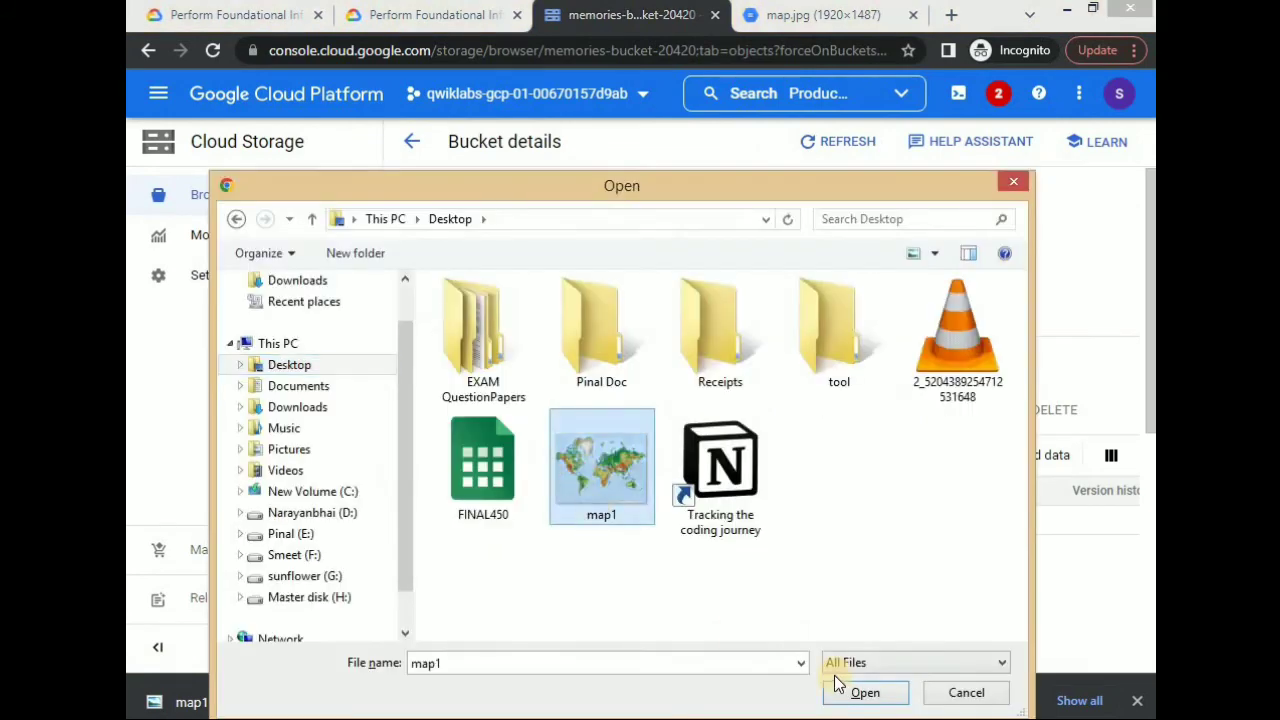
{"action": "left_click", "coordinate": [840, 697]}
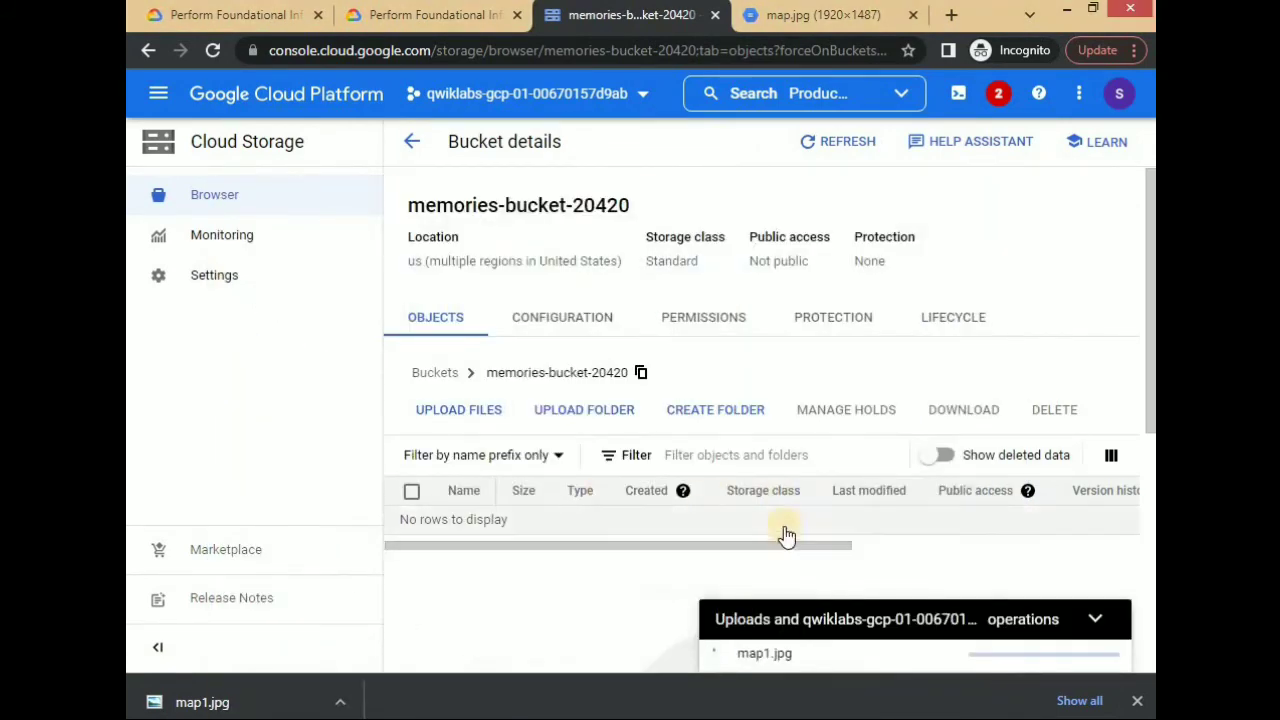
- Following the Task 4 instructions, remove the previous cloud engineer's Viewer role in the project's IAM permissions and save the change
{"action": "key", "text": "ctrl+Page_Up"}
{"action": "scroll", "coordinate": [690, 508], "scroll_direction": "up", "scroll_amount": 5}
{"action": "scroll", "coordinate": [690, 508], "scroll_direction": "down", "scroll_amount": 4}
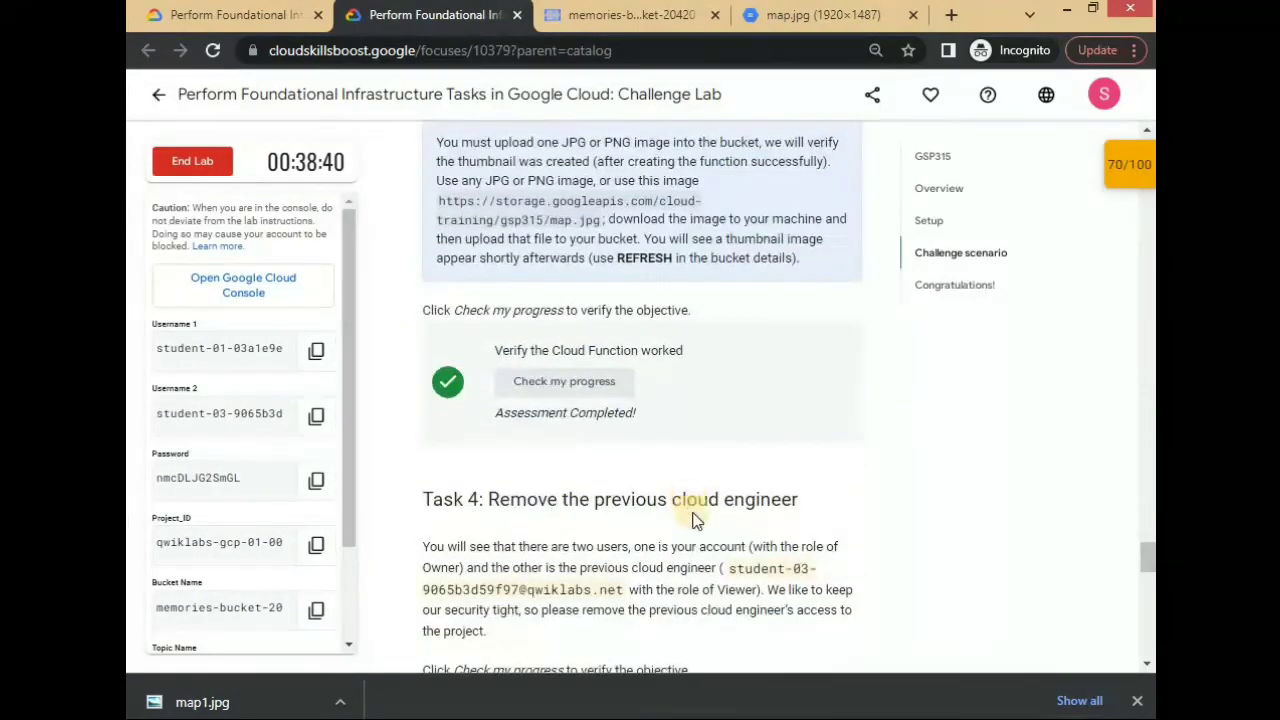
{"action": "left_click", "coordinate": [630, 15]}
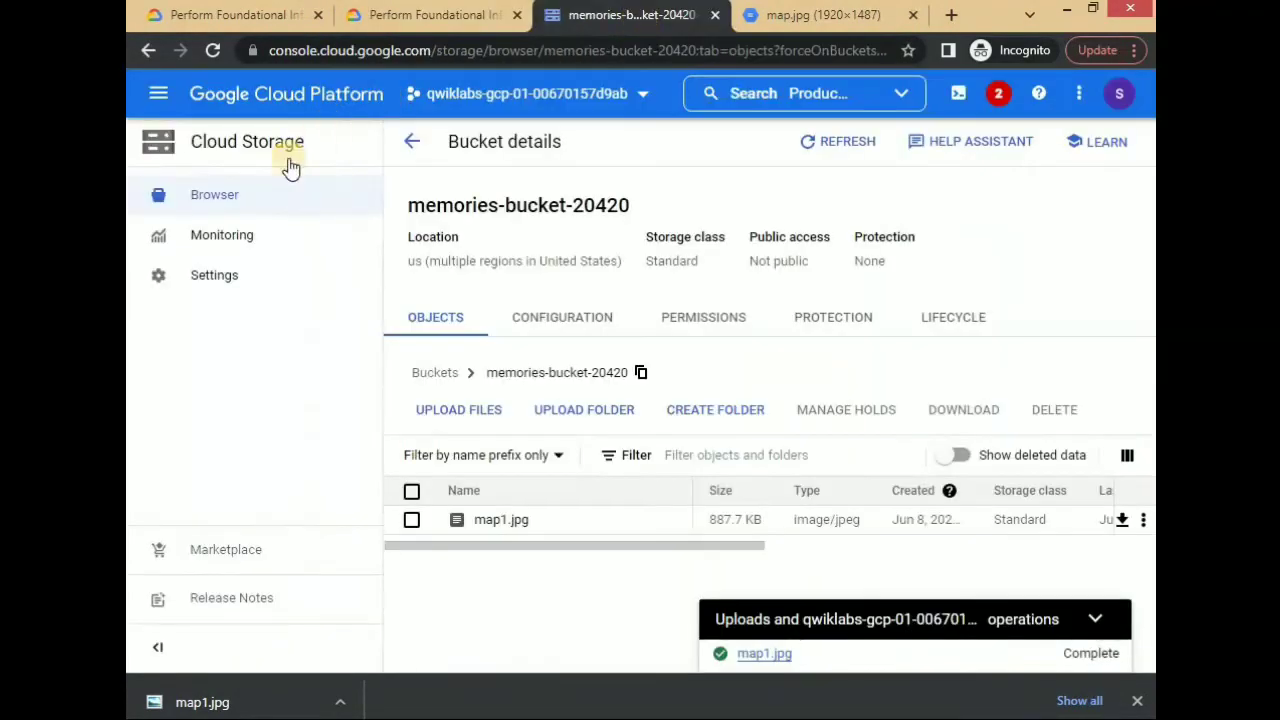
{"action": "left_click", "coordinate": [158, 93]}
{"action": "mouse_move", "coordinate": [300, 388]}
{"action": "left_click", "coordinate": [448, 101]}
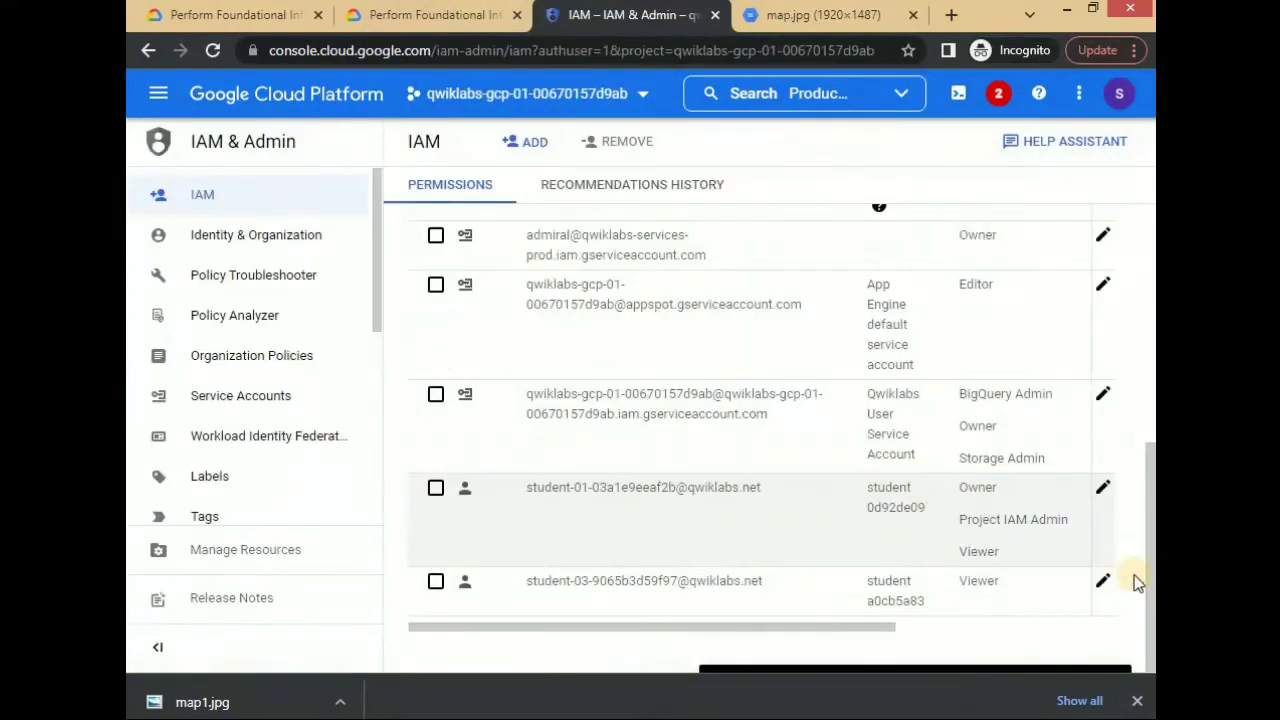
{"action": "left_click", "coordinate": [1104, 583]}
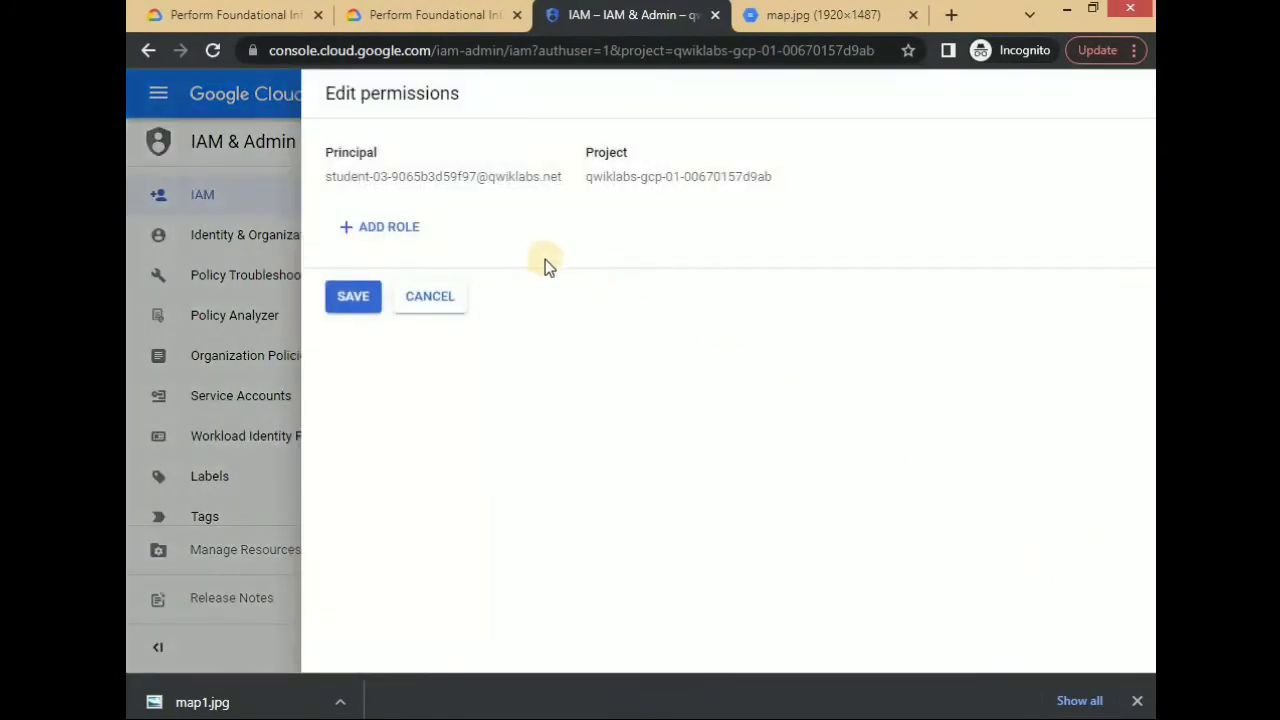
{"action": "left_click", "coordinate": [396, 226]}
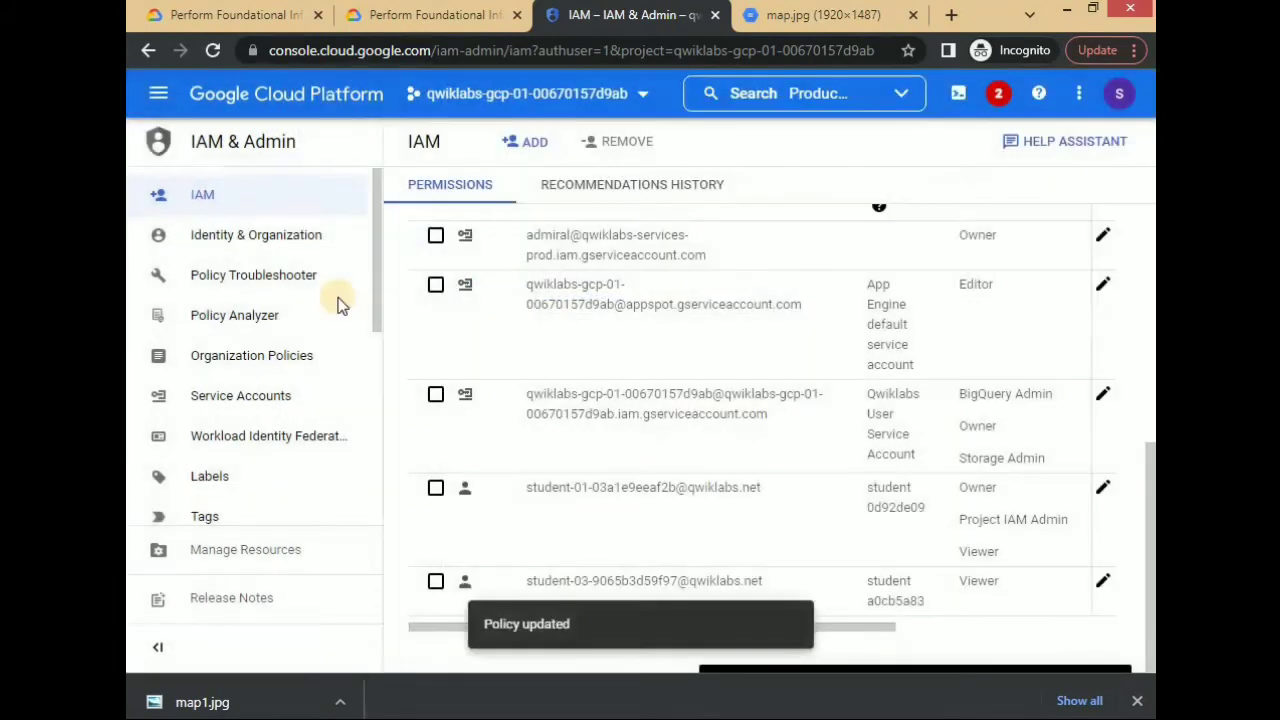
- Check the lab progress for the Task 4 objective, Remove the previous cloud engineer
{"action": "left_click", "coordinate": [430, 28]}
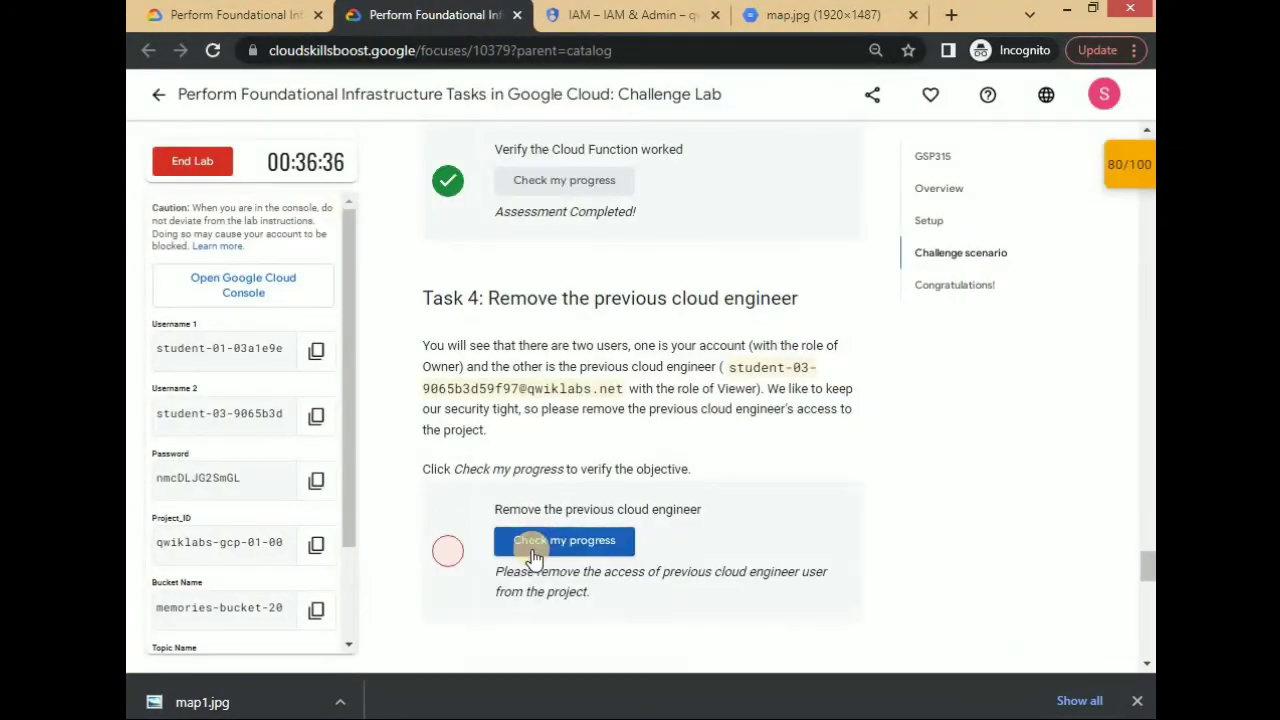
{"action": "left_click", "coordinate": [634, 530]}
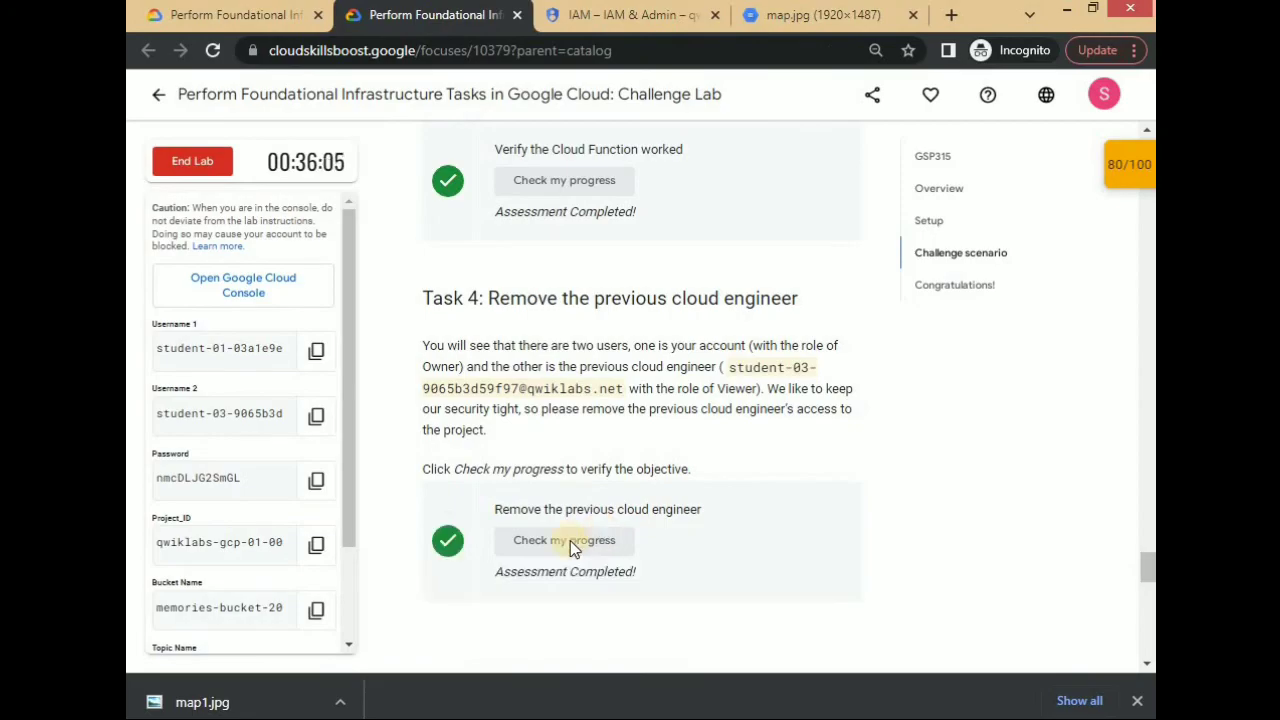
{"action": "scroll", "coordinate": [570, 540], "scroll_direction": "down", "scroll_amount": 7}
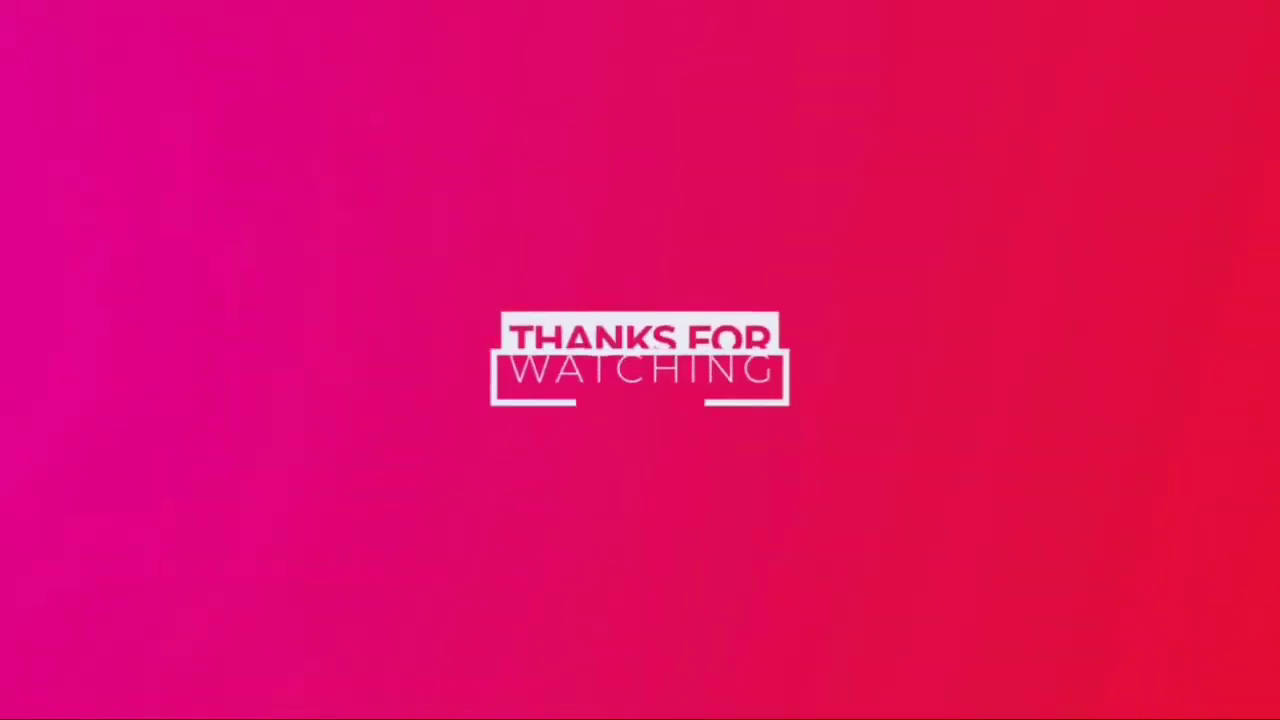